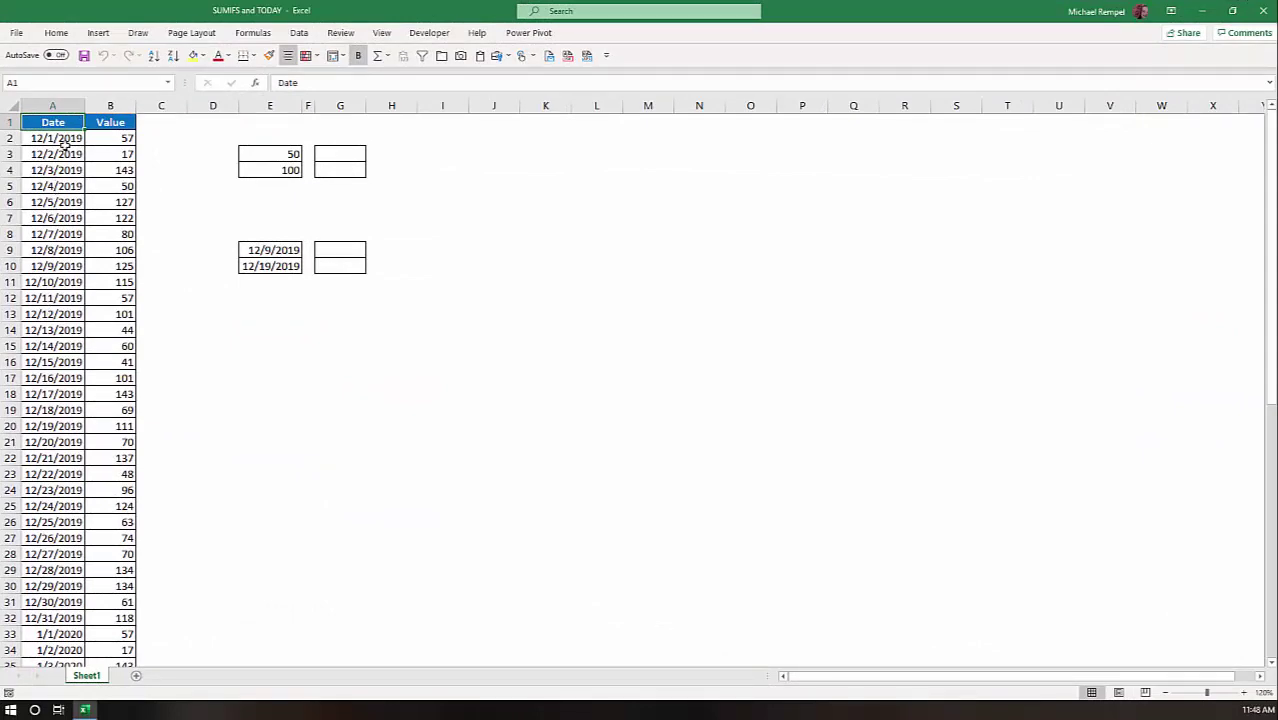
Step: Start a SUMIFS in G3 with the absolute sum range $B$2:$B$63
scroll(60, 172, "down", 9)
scroll(58, 172, "down", 4)
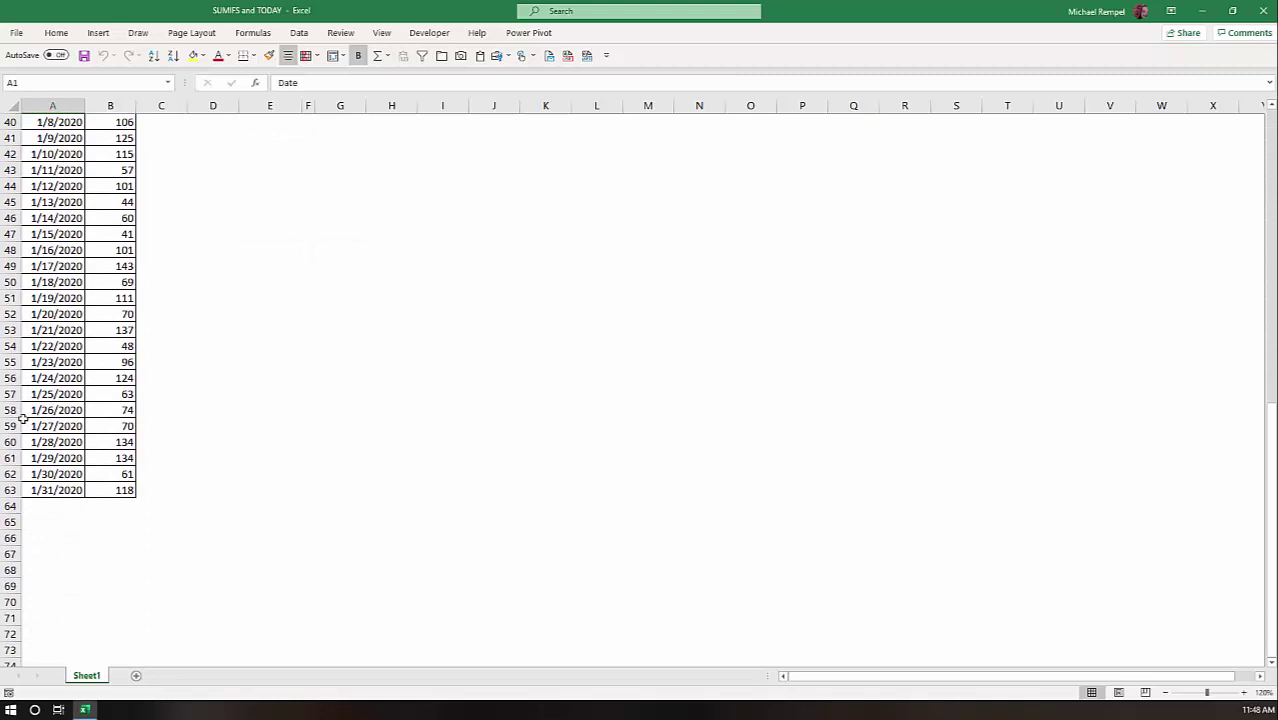
scroll(42, 490, "up", 13)
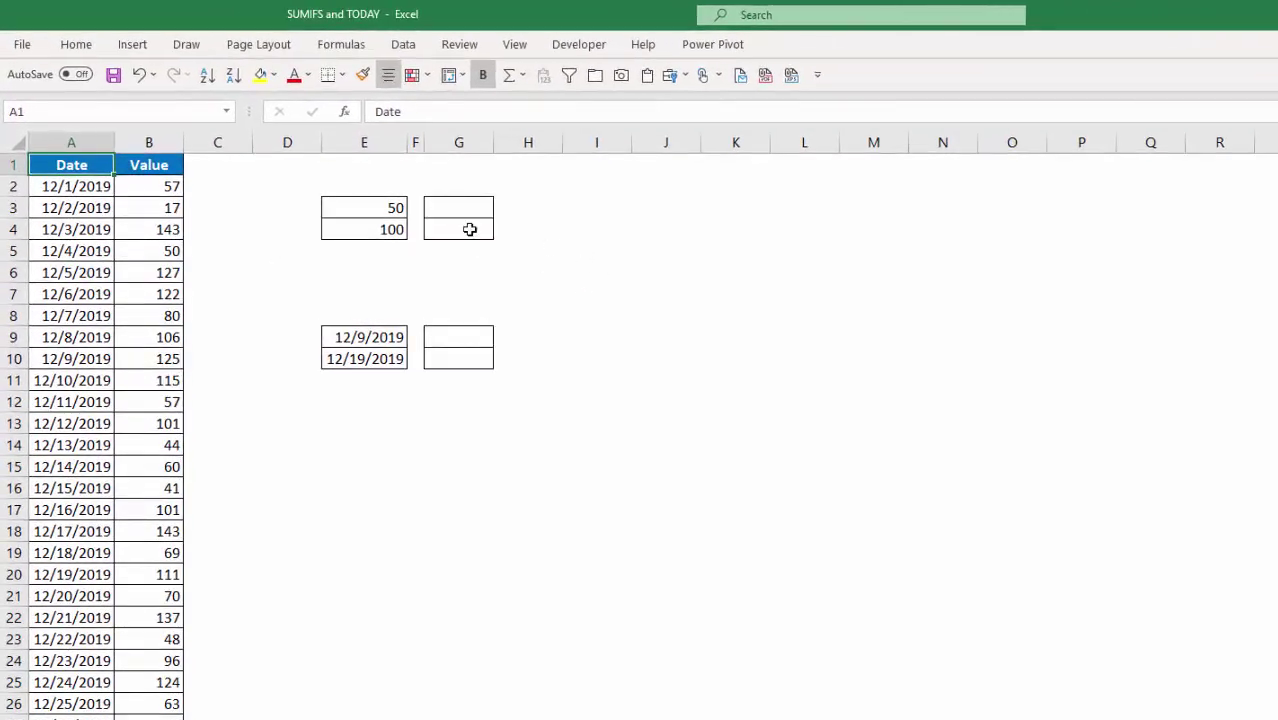
left_click(459, 212)
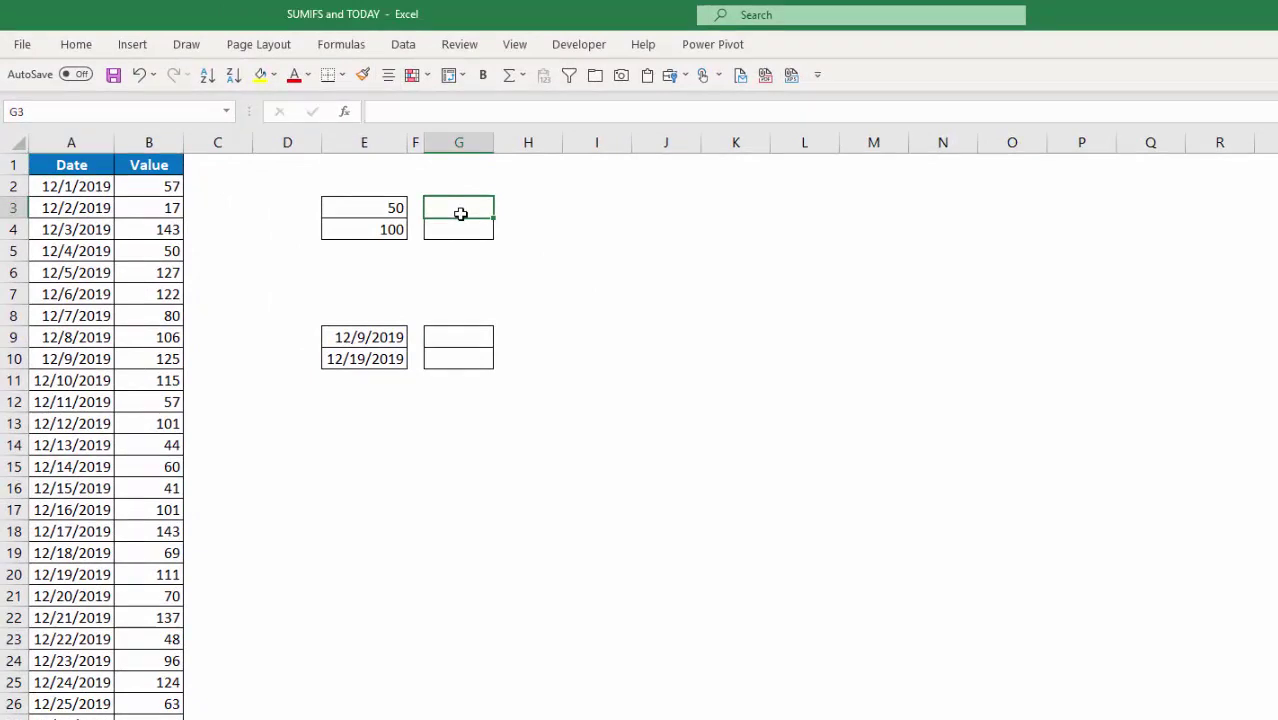
type("=sumi")
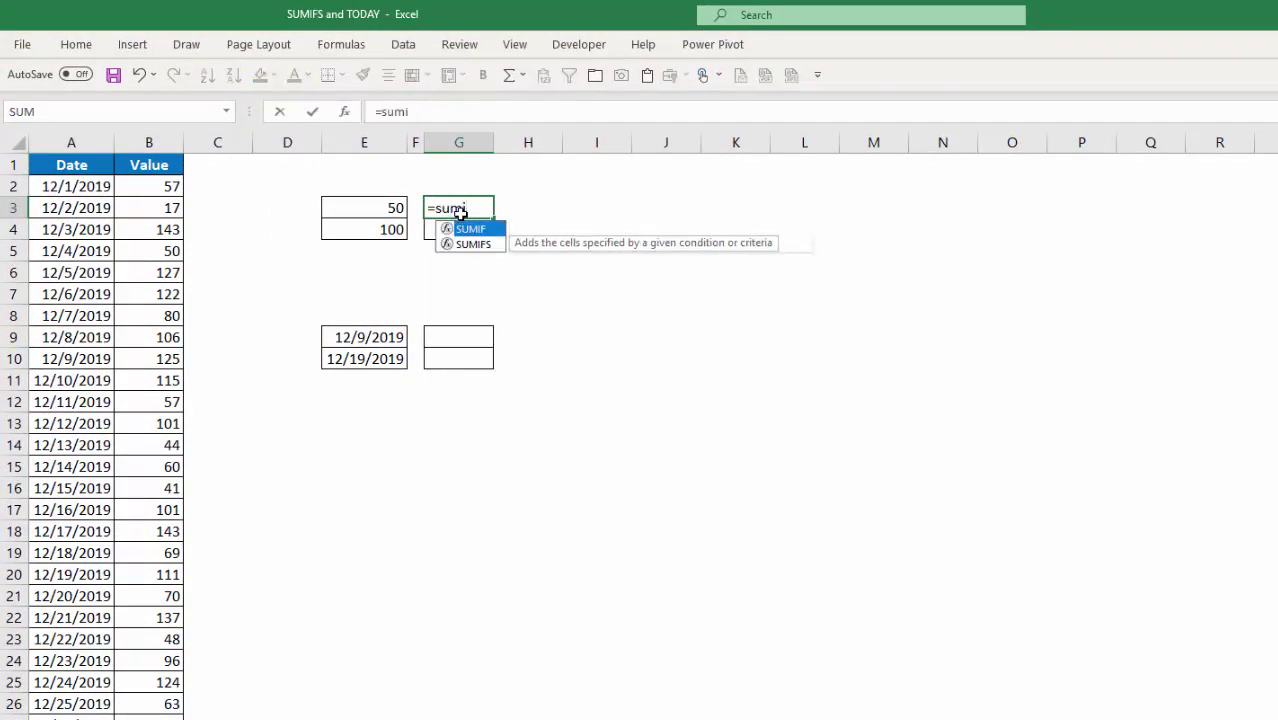
key("Down")
key("Tab")
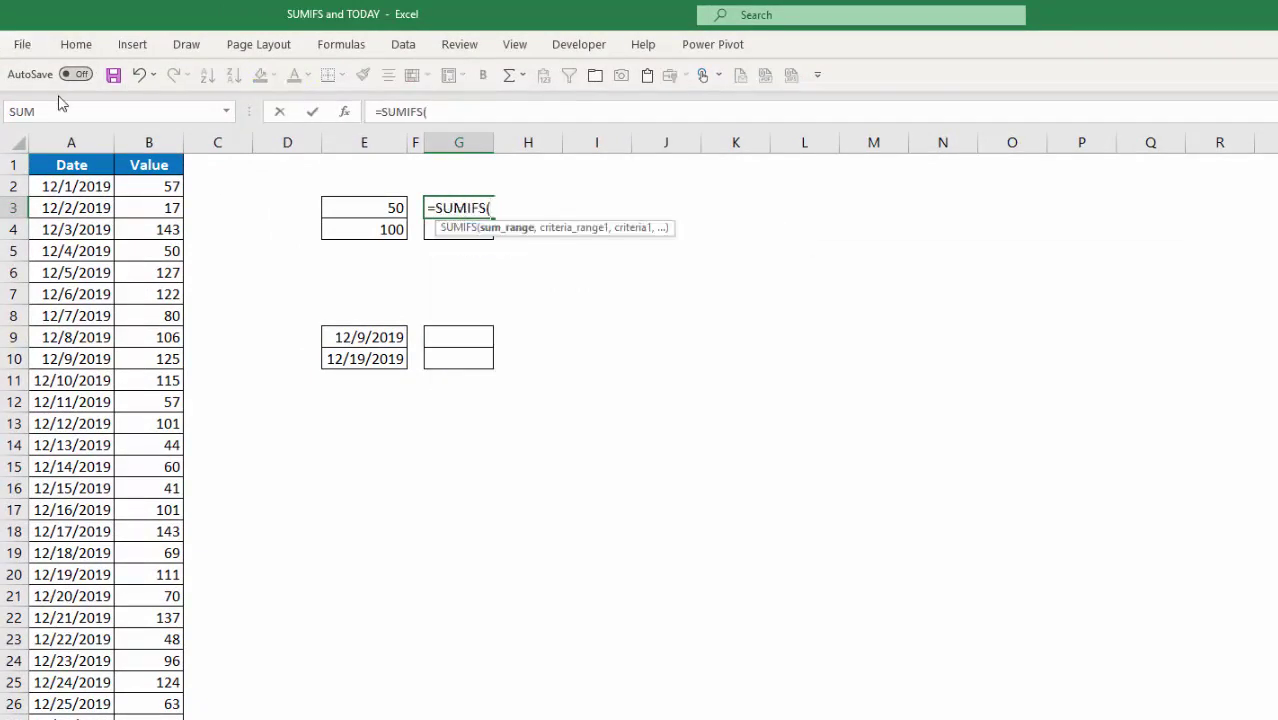
left_click(157, 187)
key("ctrl+shift+Down")
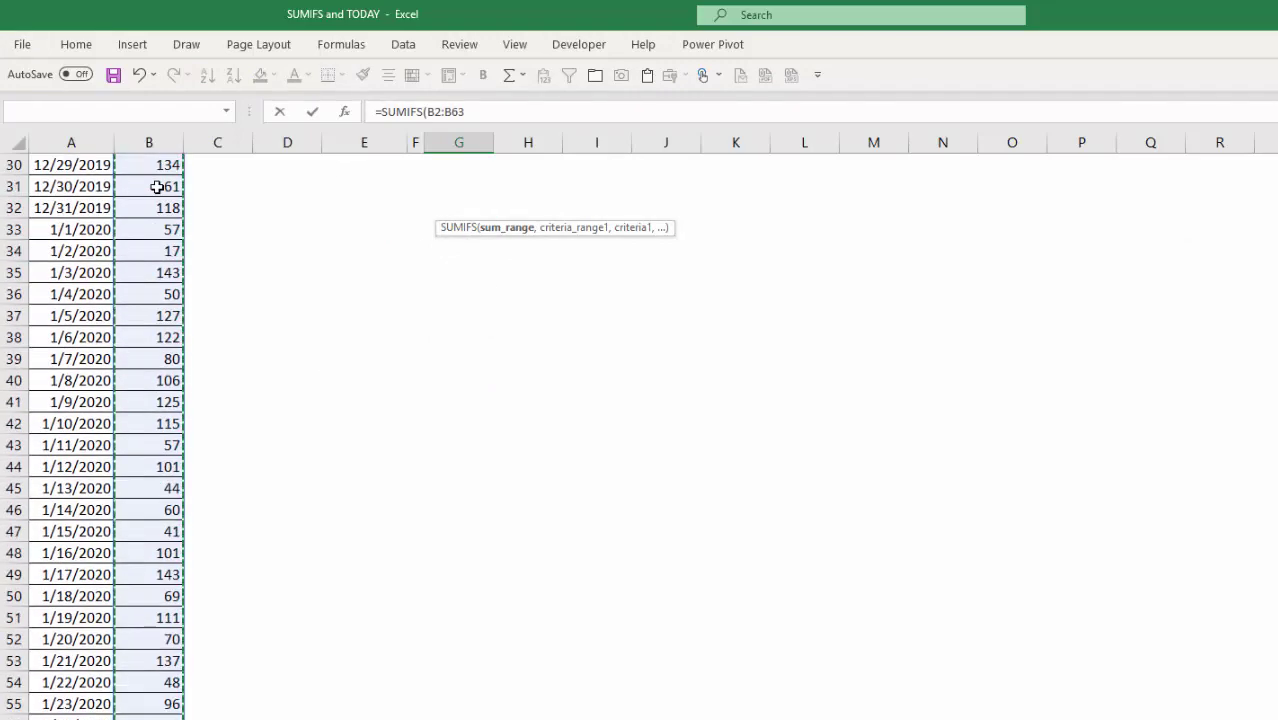
key("F4")
type(",")
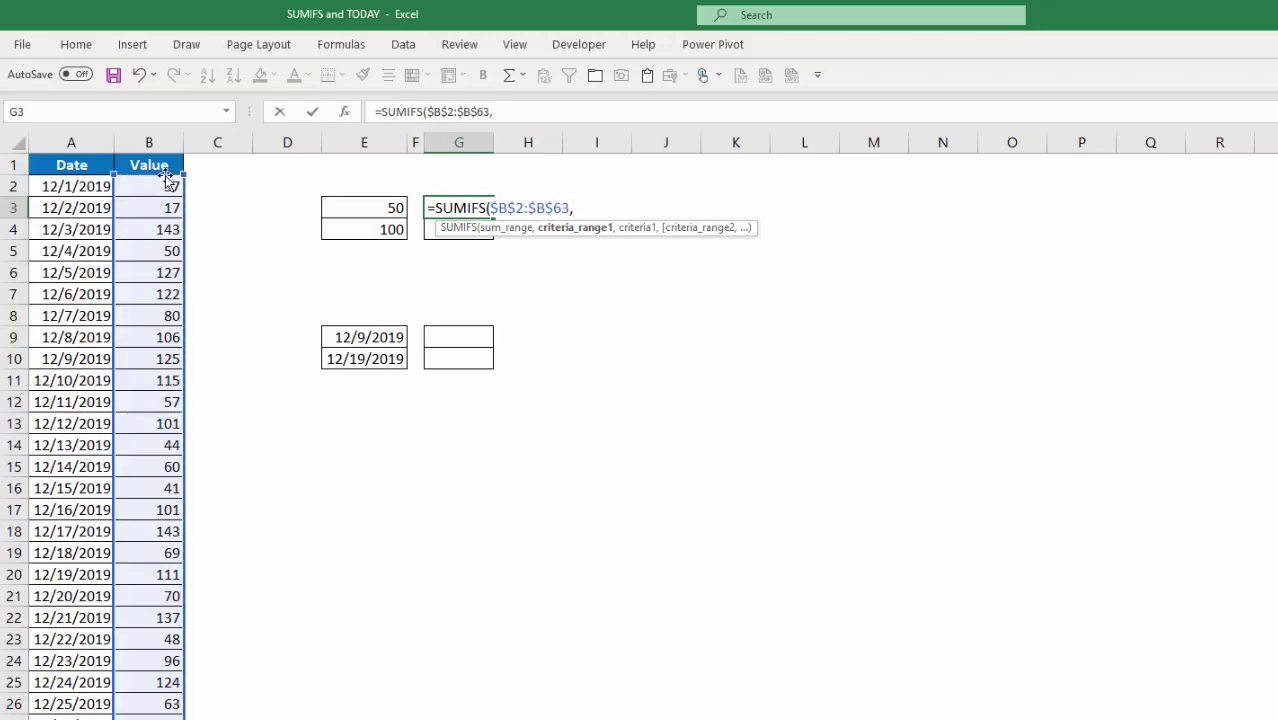
Step: Add criteria on $B$2:$B$63 for "<=100" and ">=50" and enter the formula
left_click(165, 189)
key("ctrl+shift+Down")
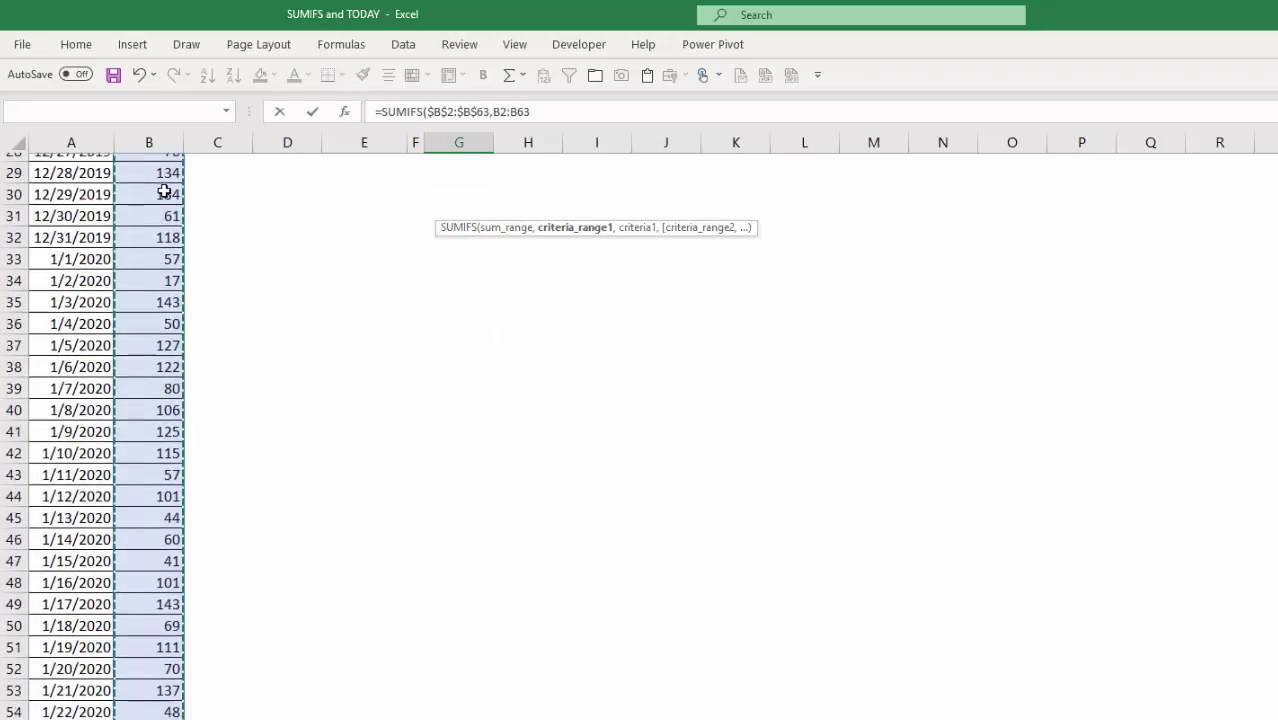
key("F4")
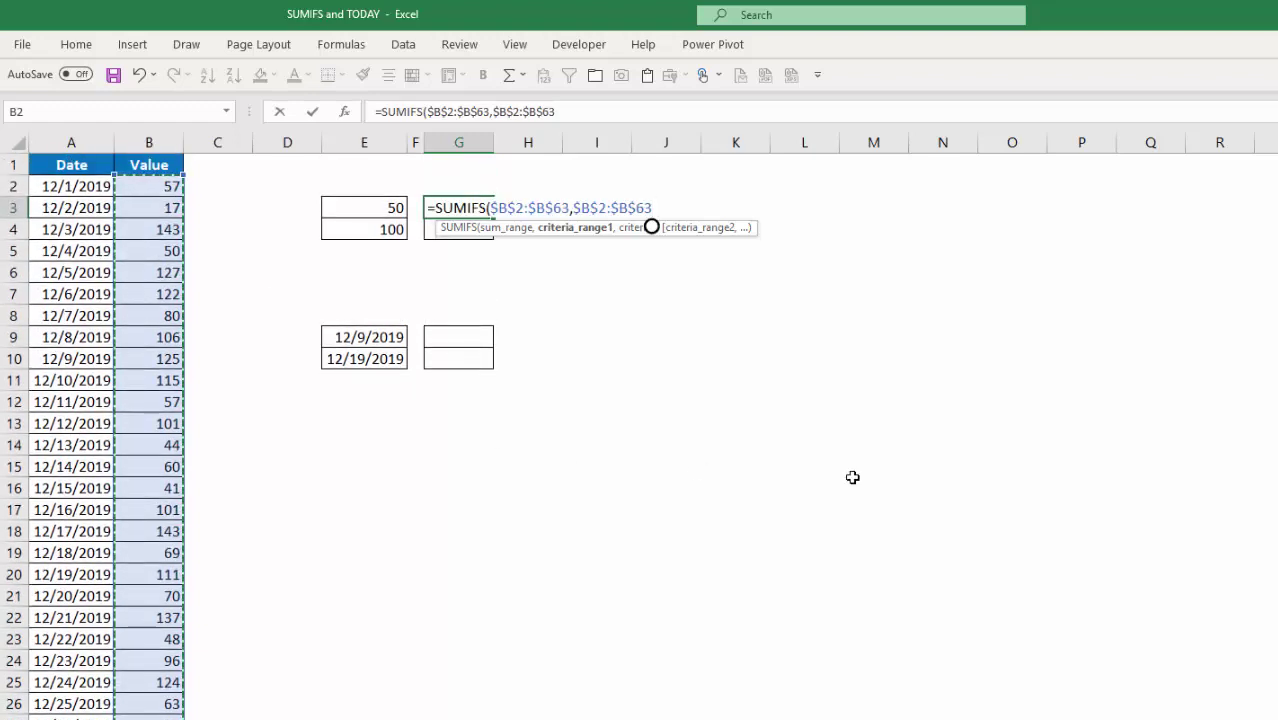
type(",")
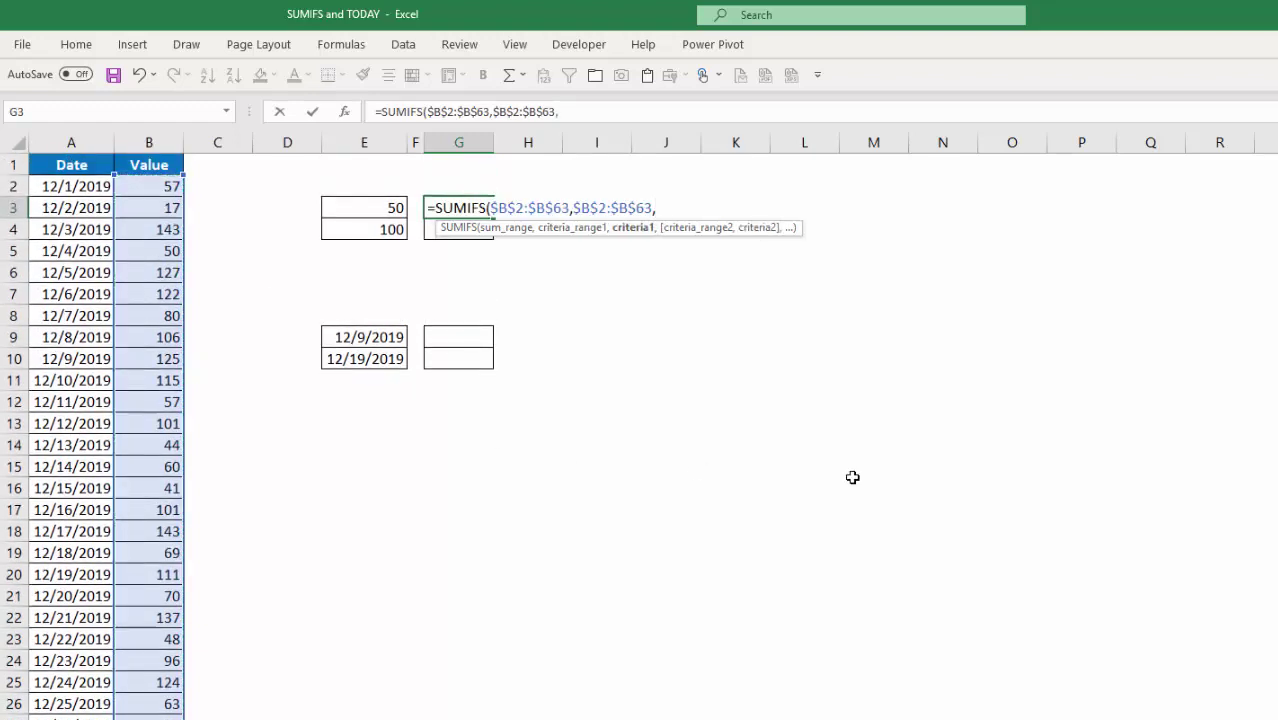
type("\"<=100\",")
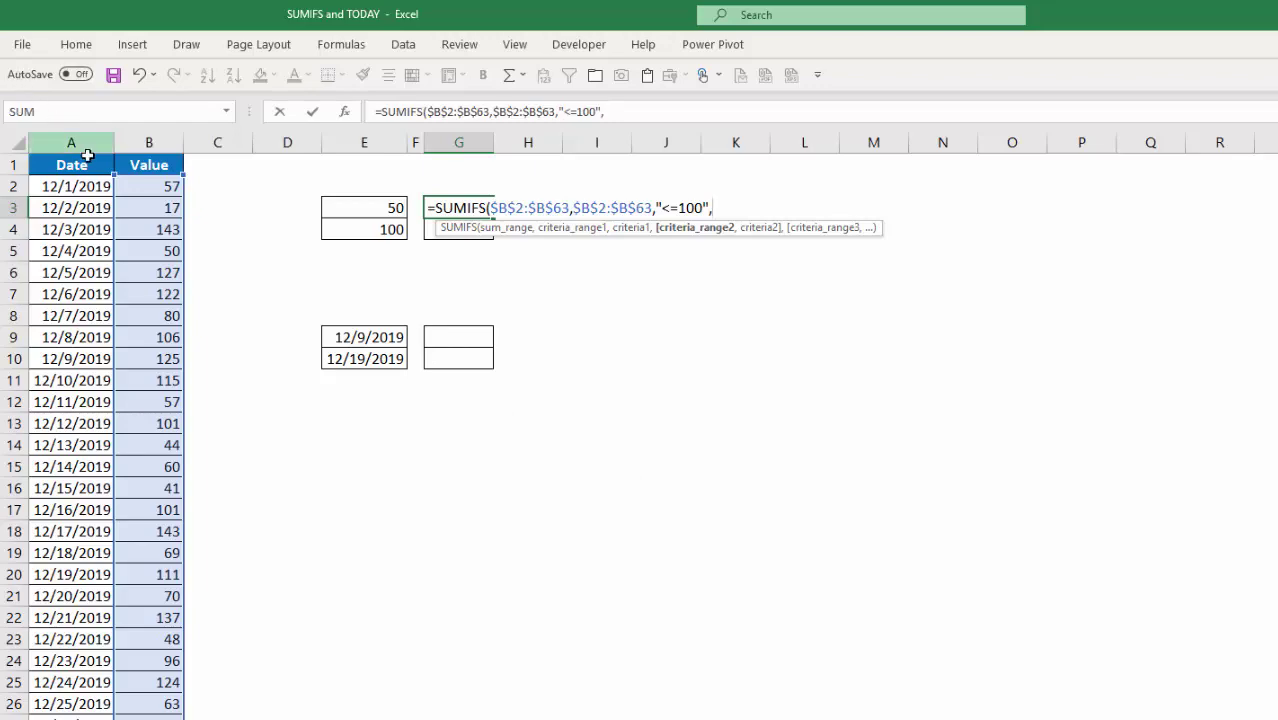
left_click(165, 188)
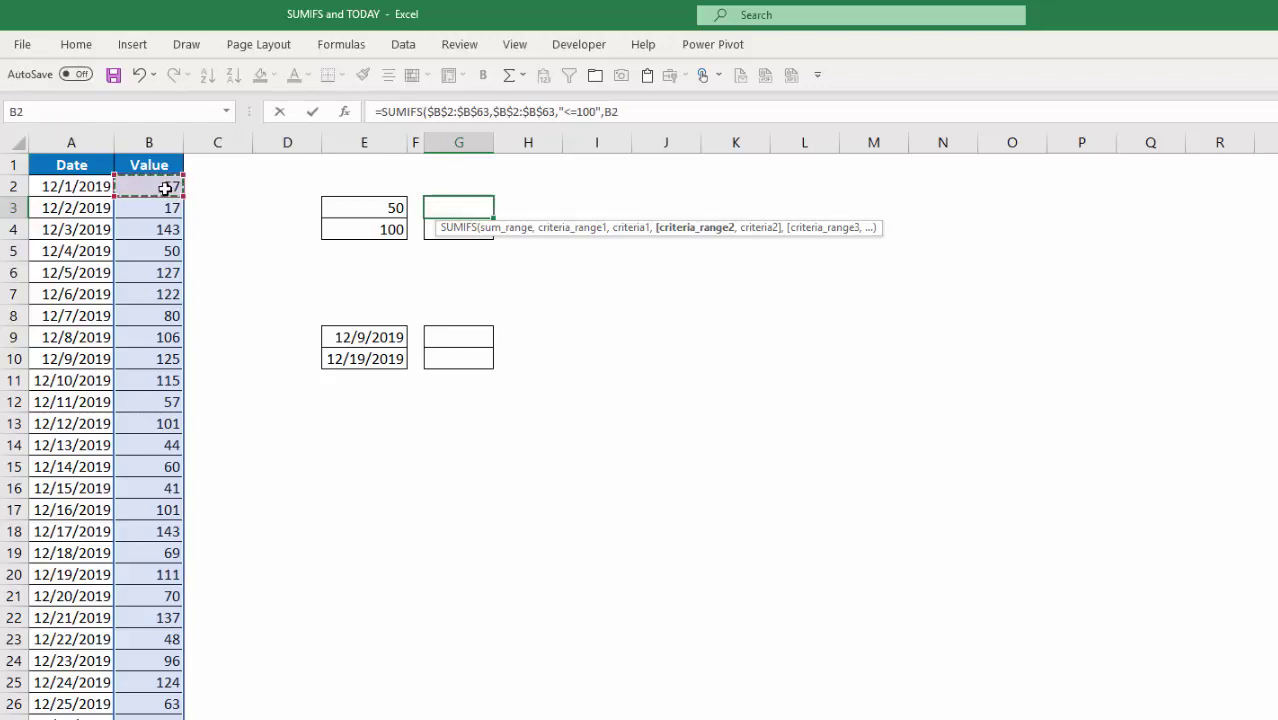
key("ctrl+shift+Down")
key("F4")
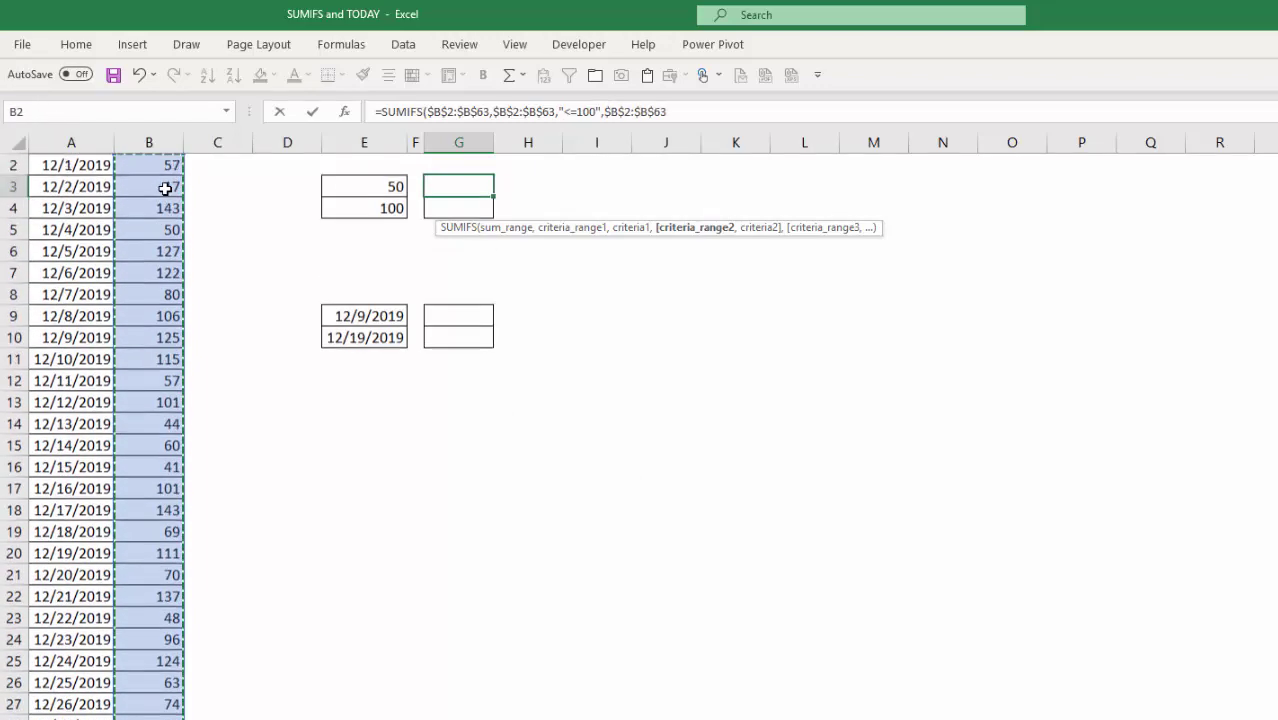
type(",")
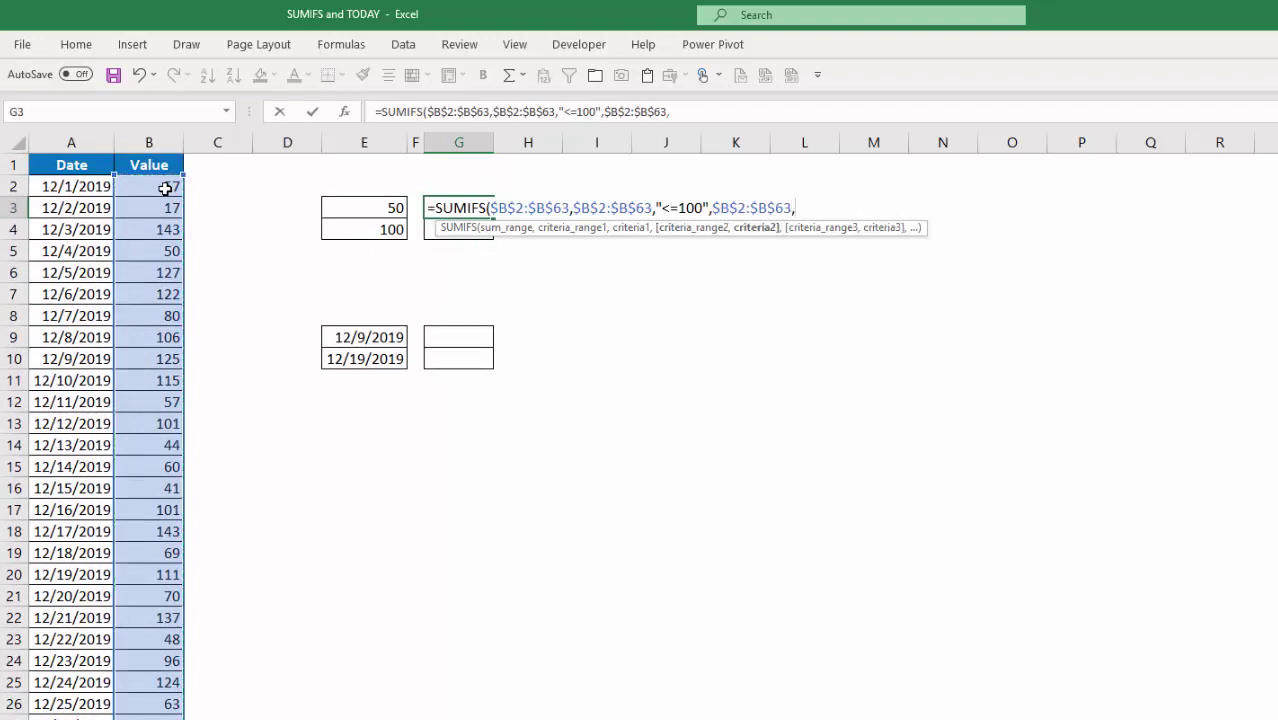
type("\">=50\")")
key("Return")
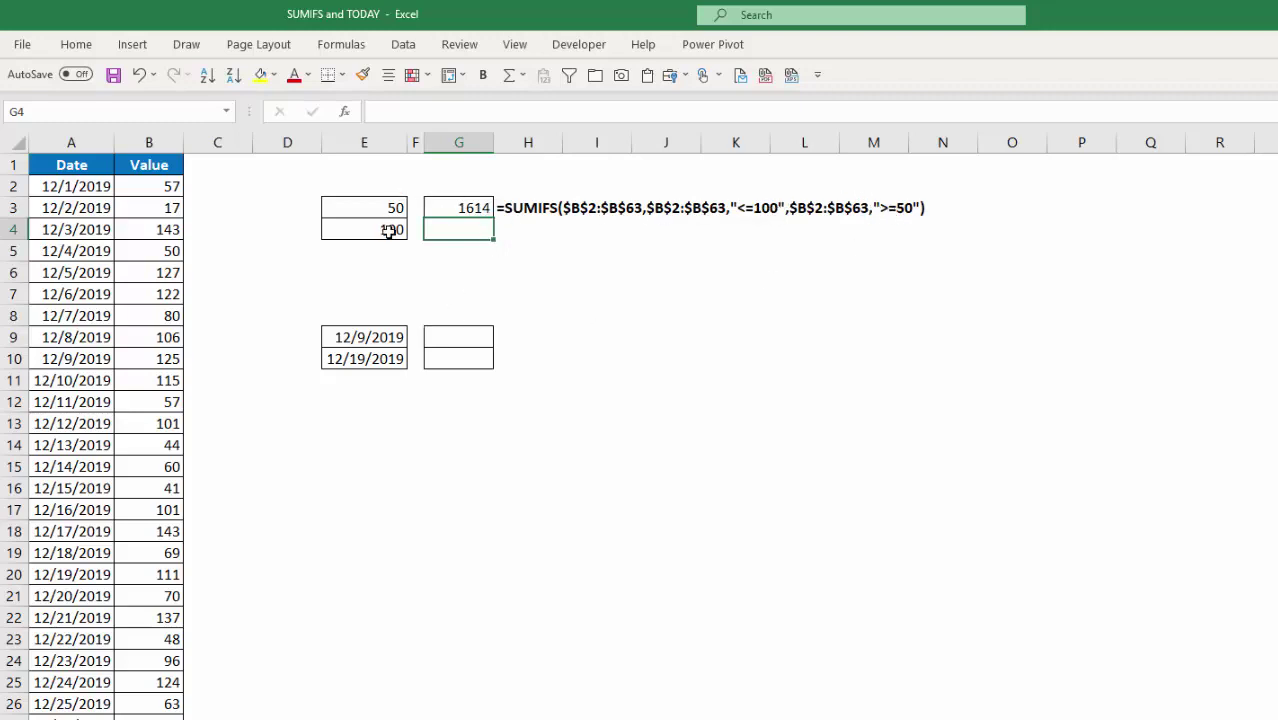
Step: Copy the G3 SUMIFS formula down into G4
left_click(466, 211)
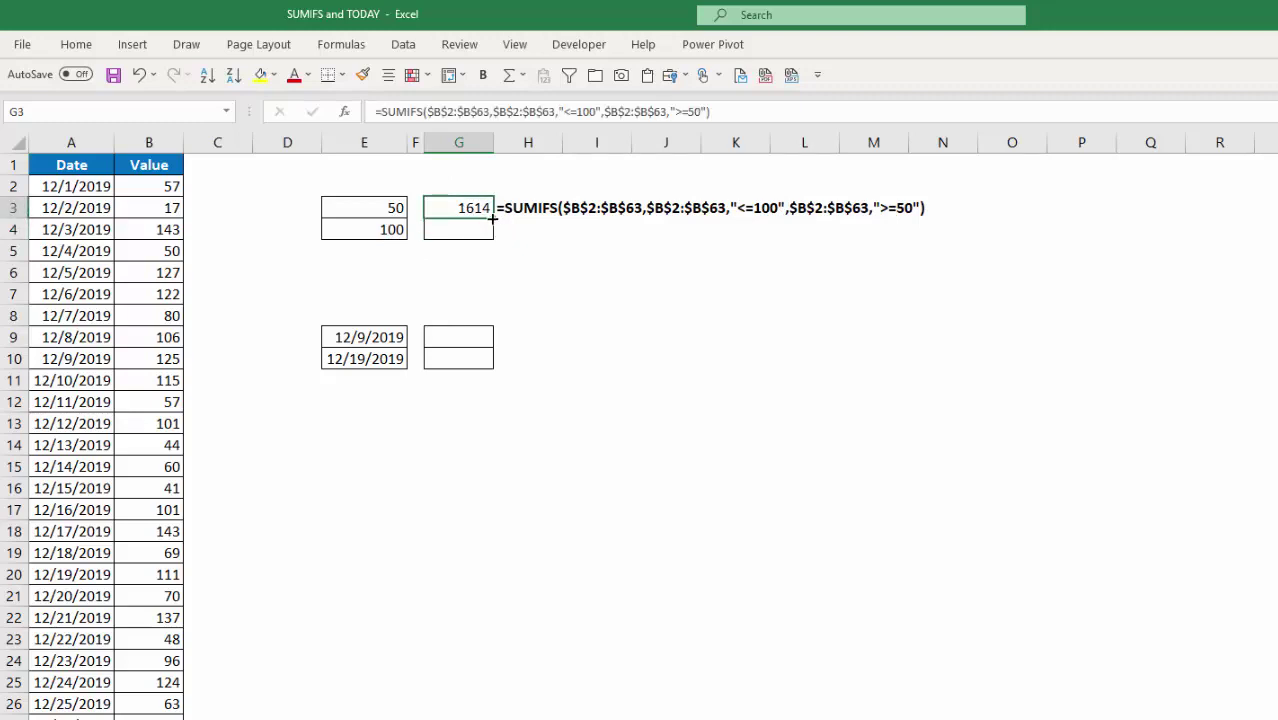
left_click_drag(494, 221, 492, 236)
key("ctrl+d")
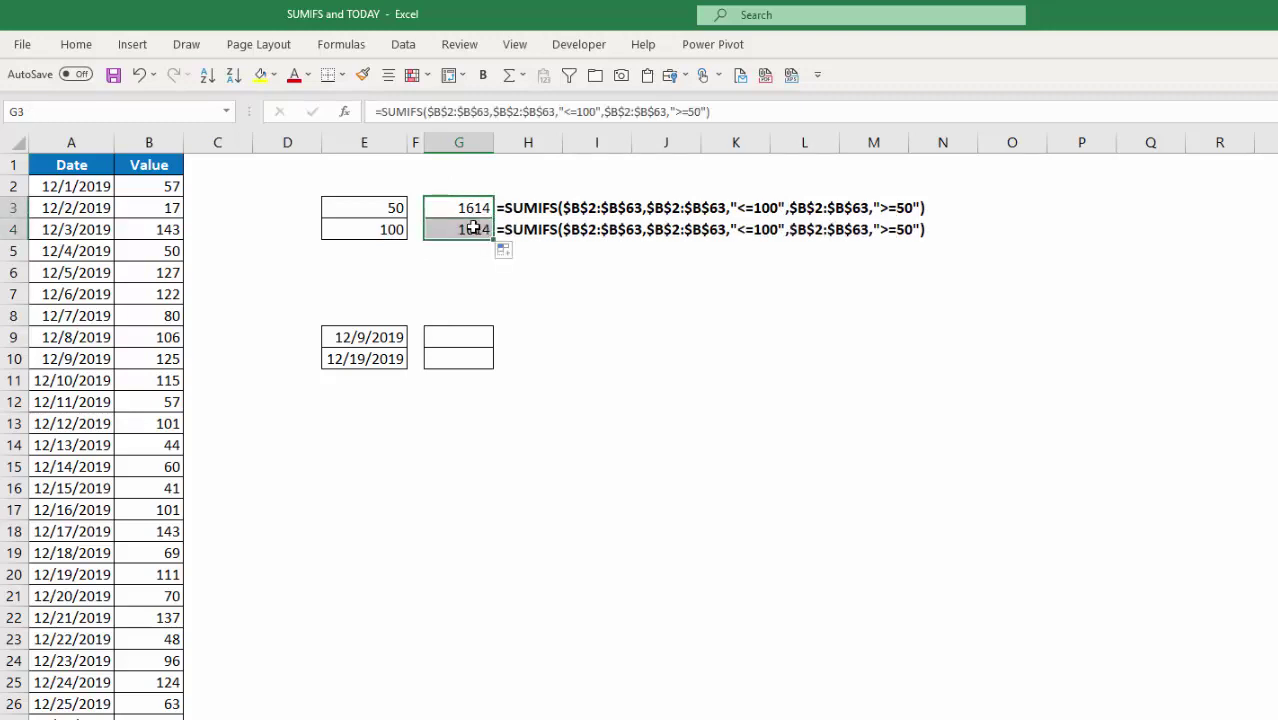
left_click(474, 230)
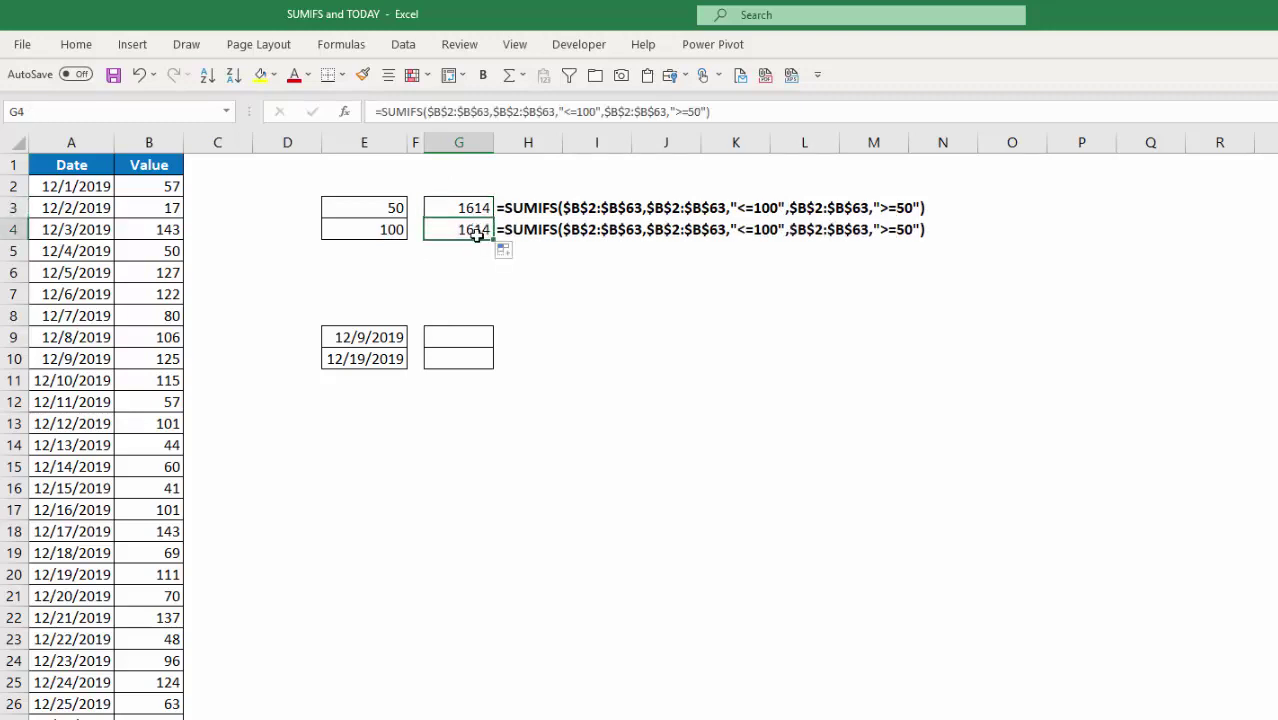
Step: In G4's formula, replace 100 with "&E4 and 50 with "&E3
left_click(601, 111)
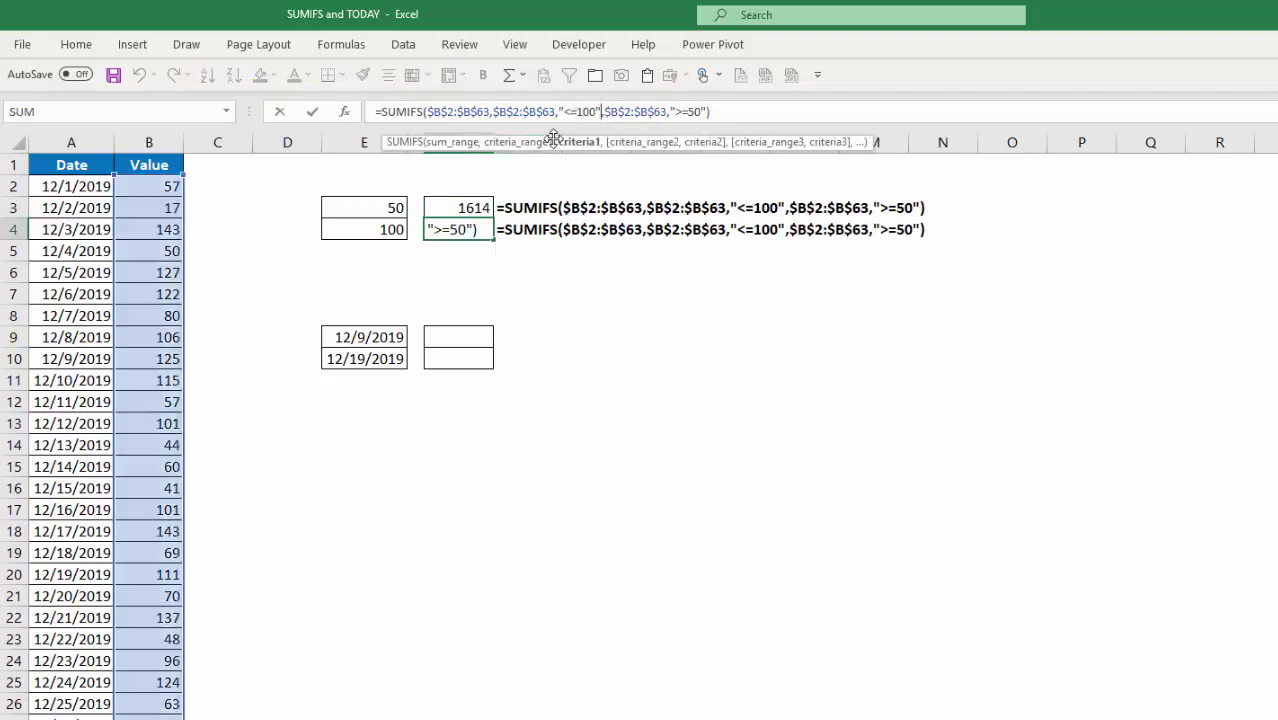
key("BackSpace")
key("BackSpace")
key("BackSpace")
key("BackSpace")
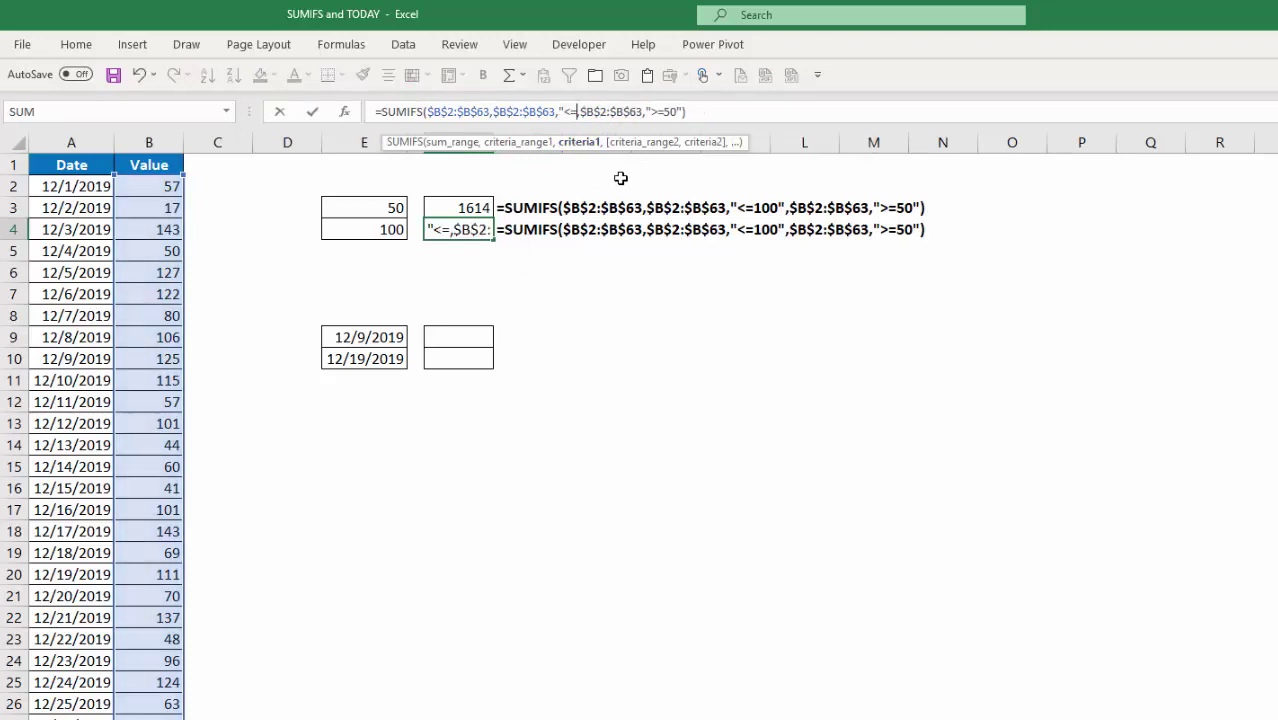
type("\"")
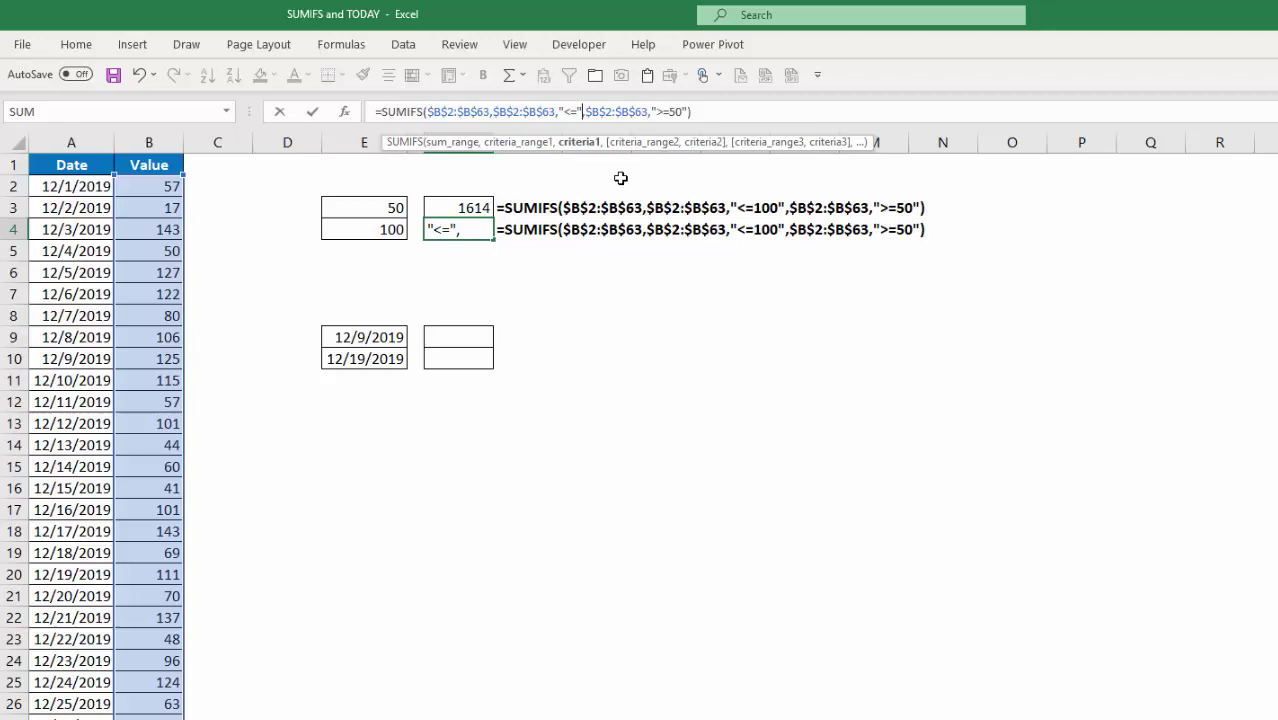
type("&")
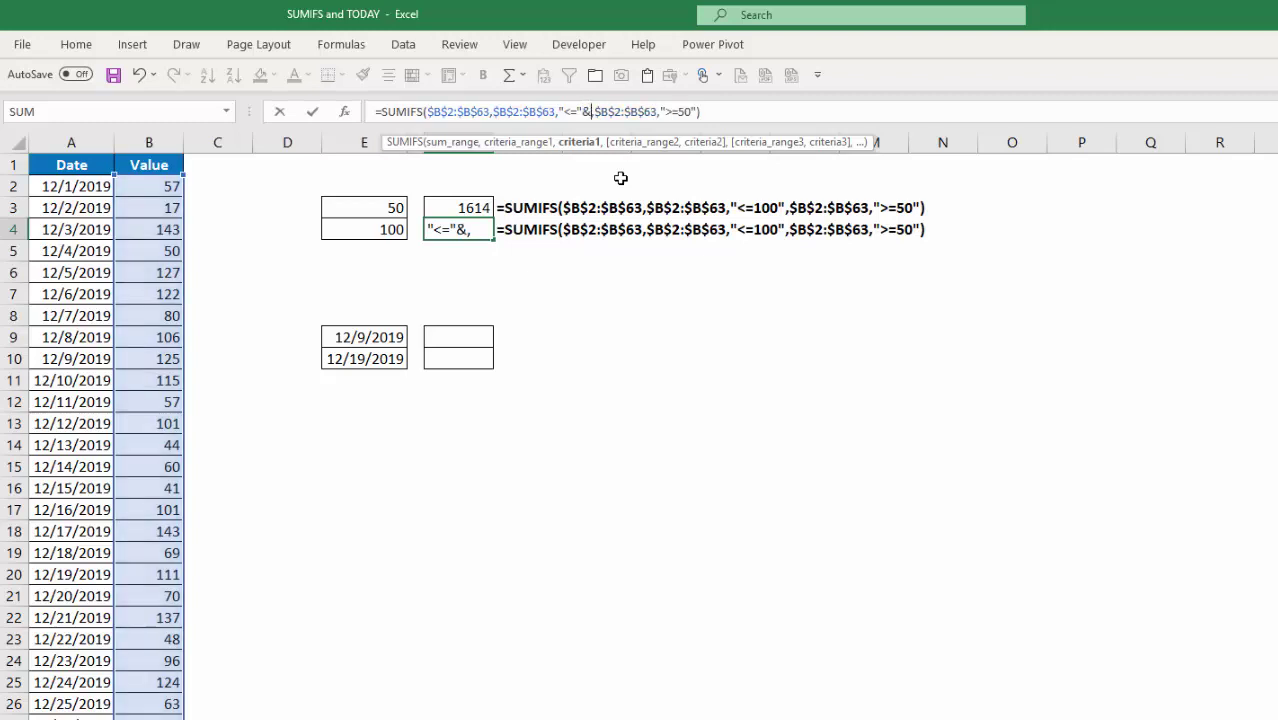
left_click(393, 228)
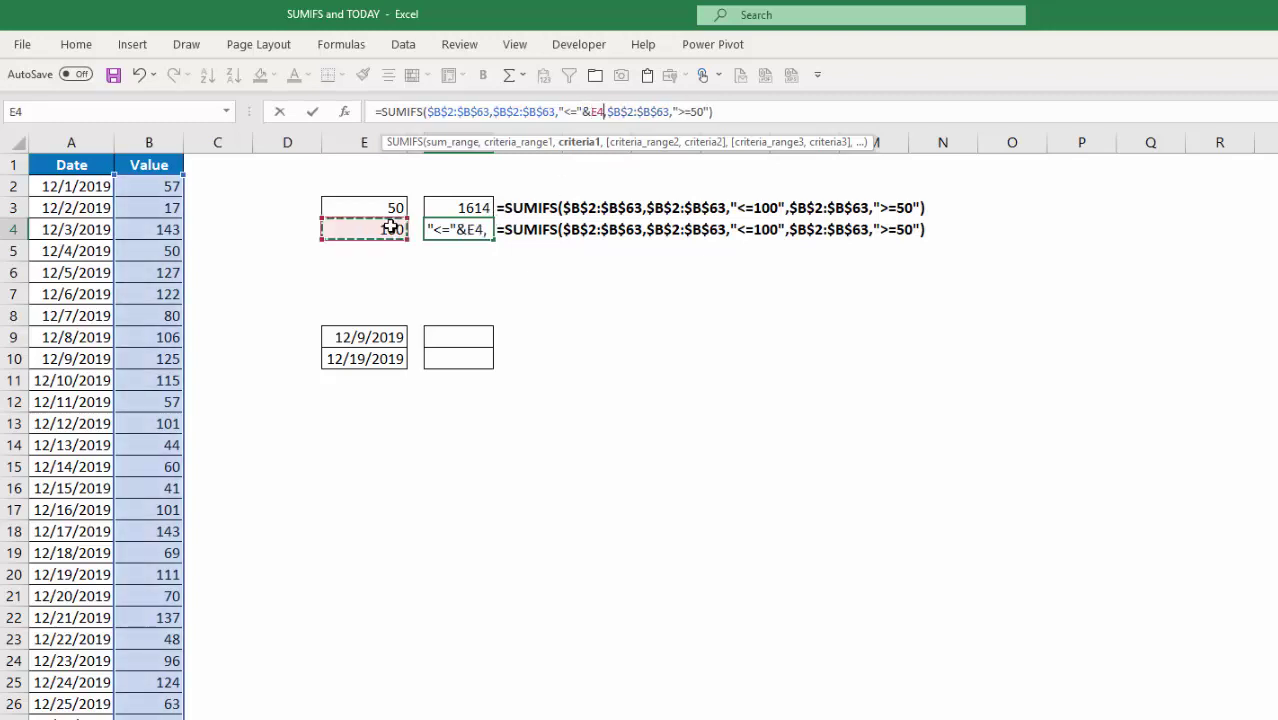
left_click(705, 112)
key("BackSpace")
key("BackSpace")
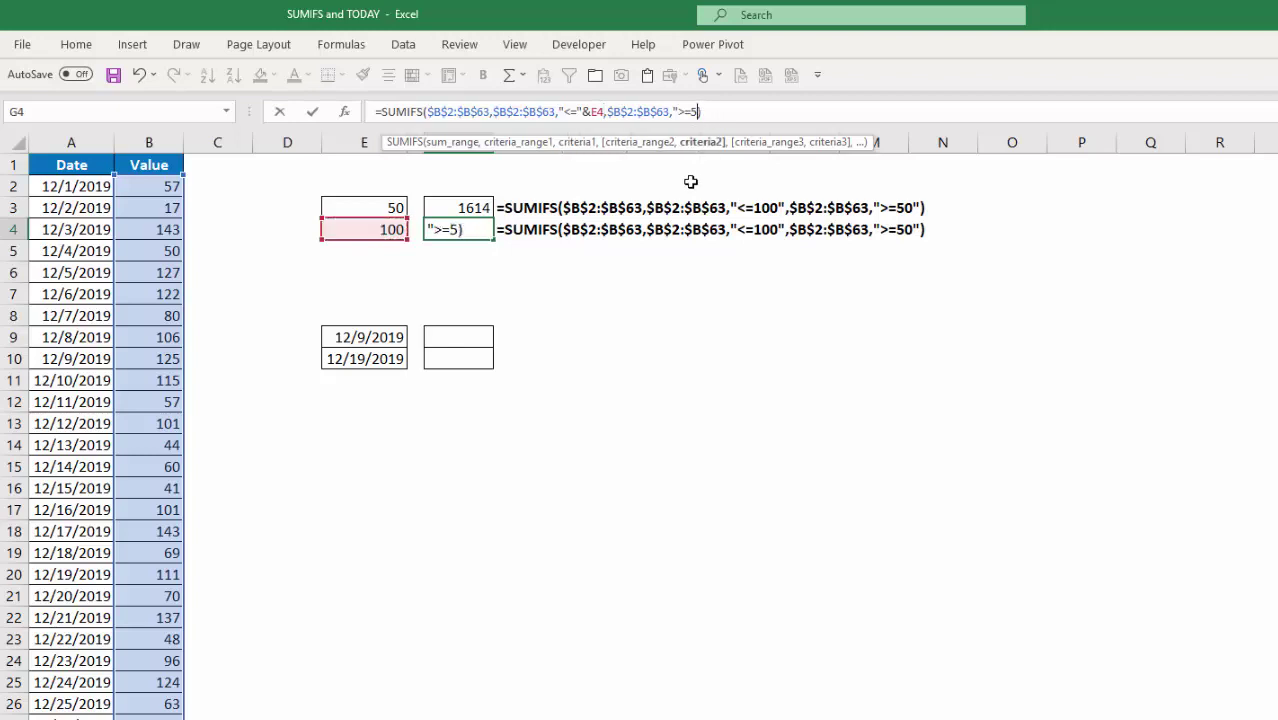
type("\"&")
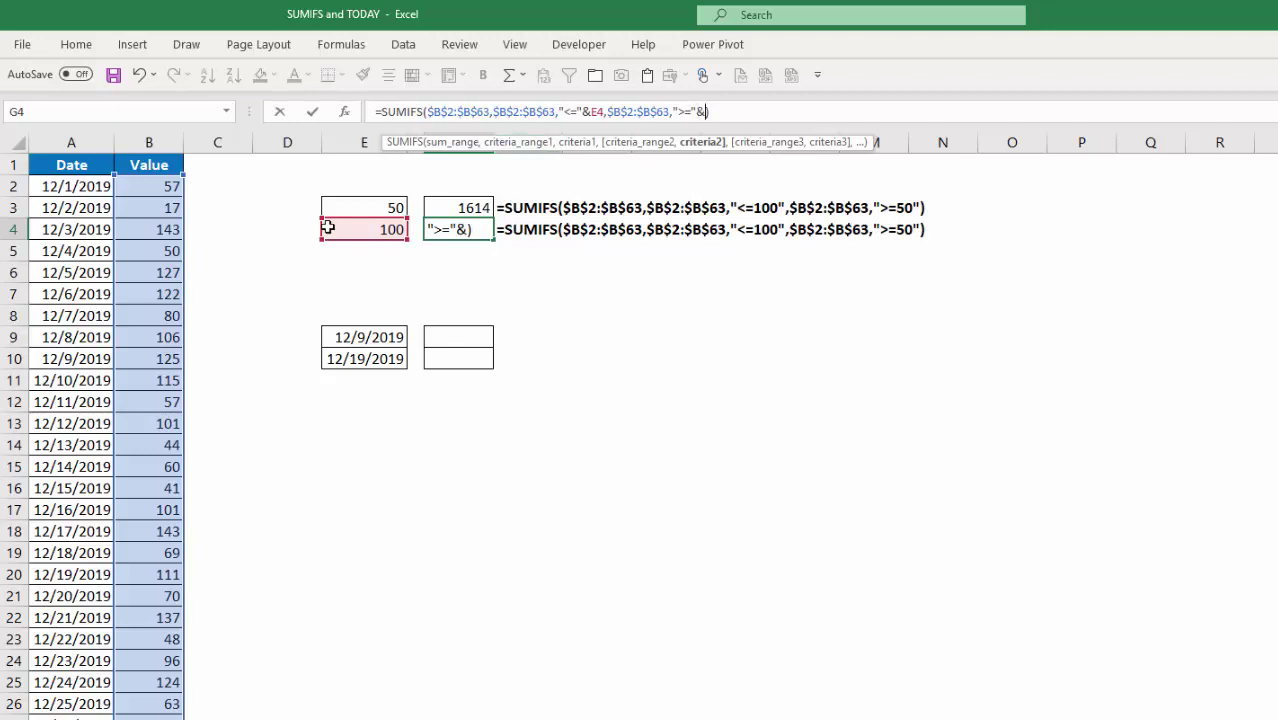
left_click(355, 208)
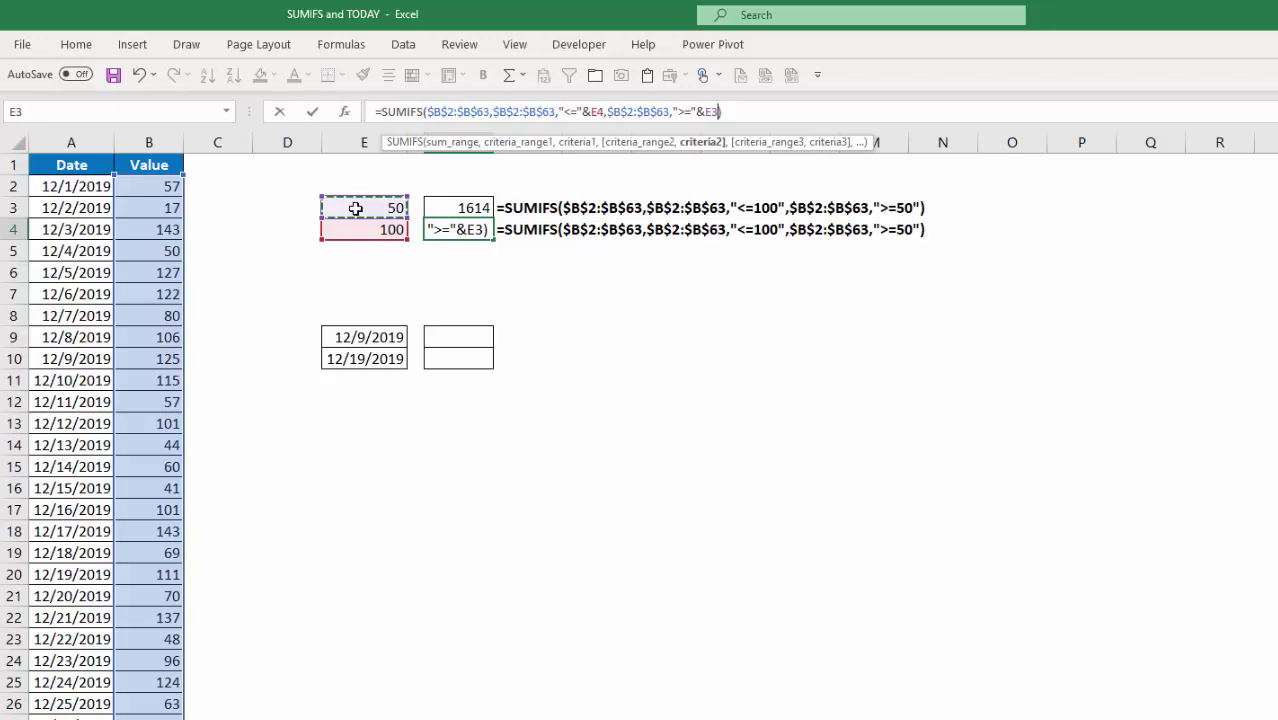
key("Return")
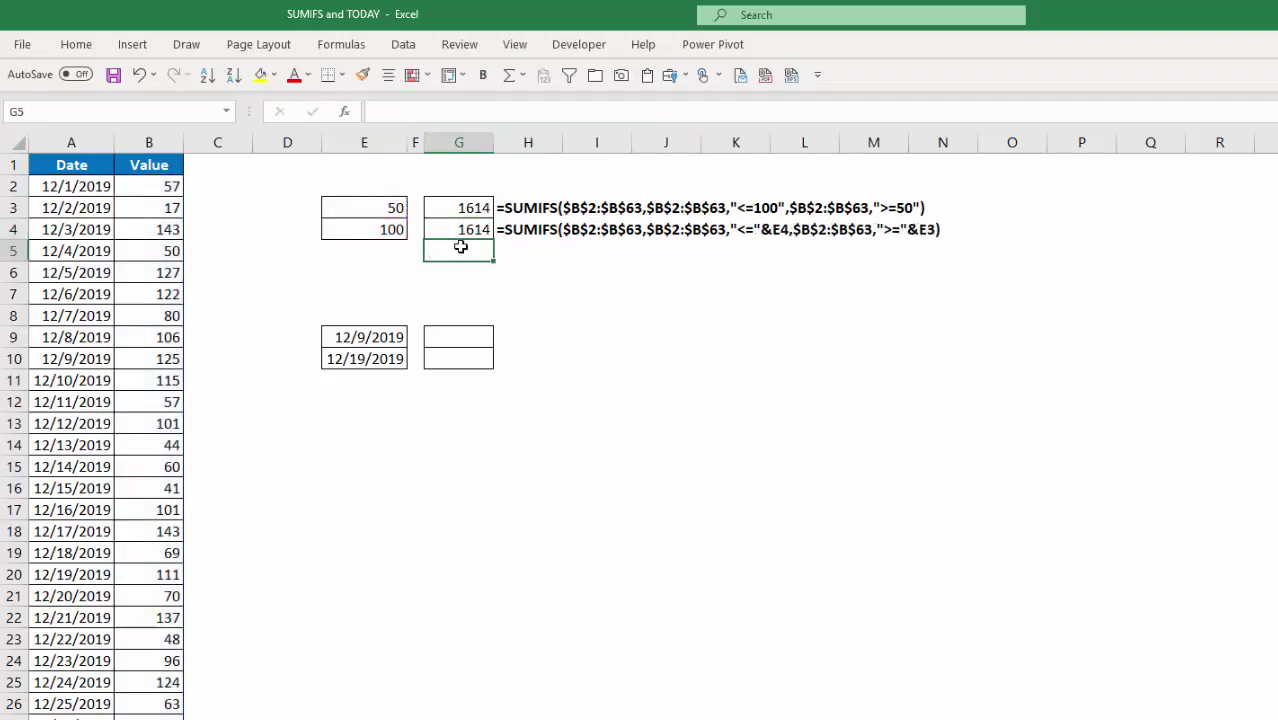
left_click(372, 228)
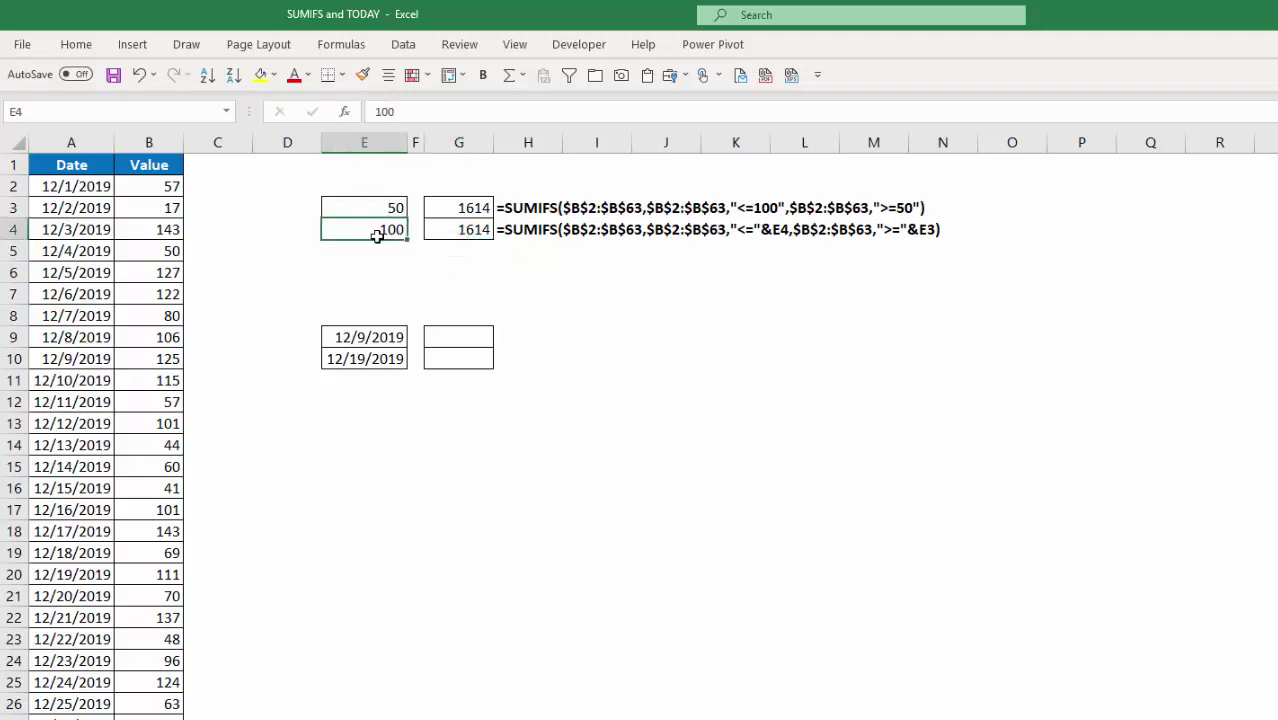
type("125")
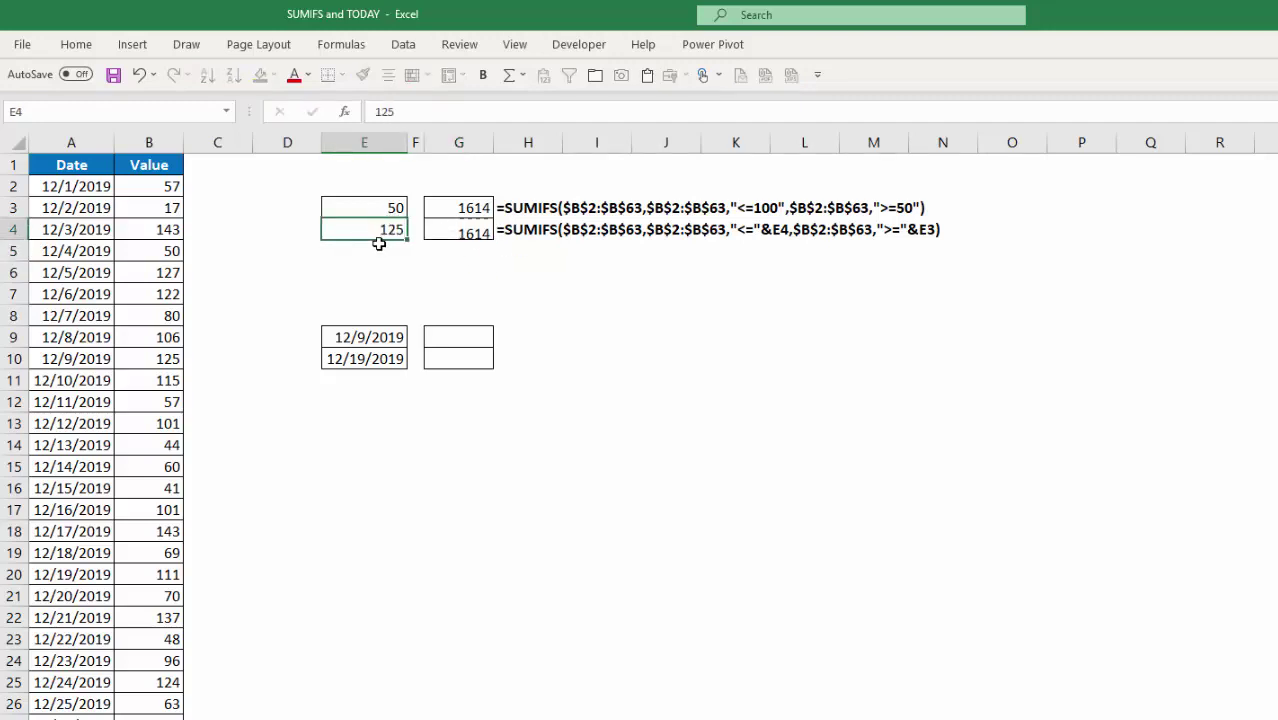
key("Return")
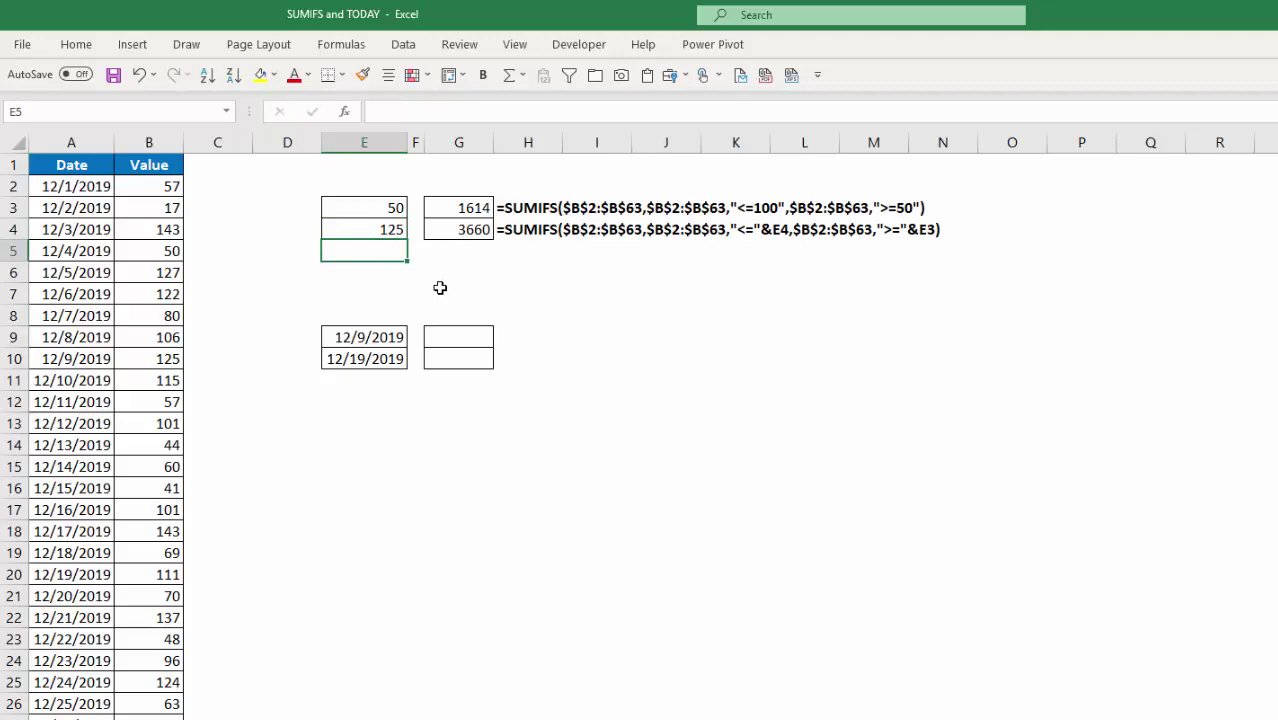
key("Up")
type("100")
key("Return")
left_click(459, 229)
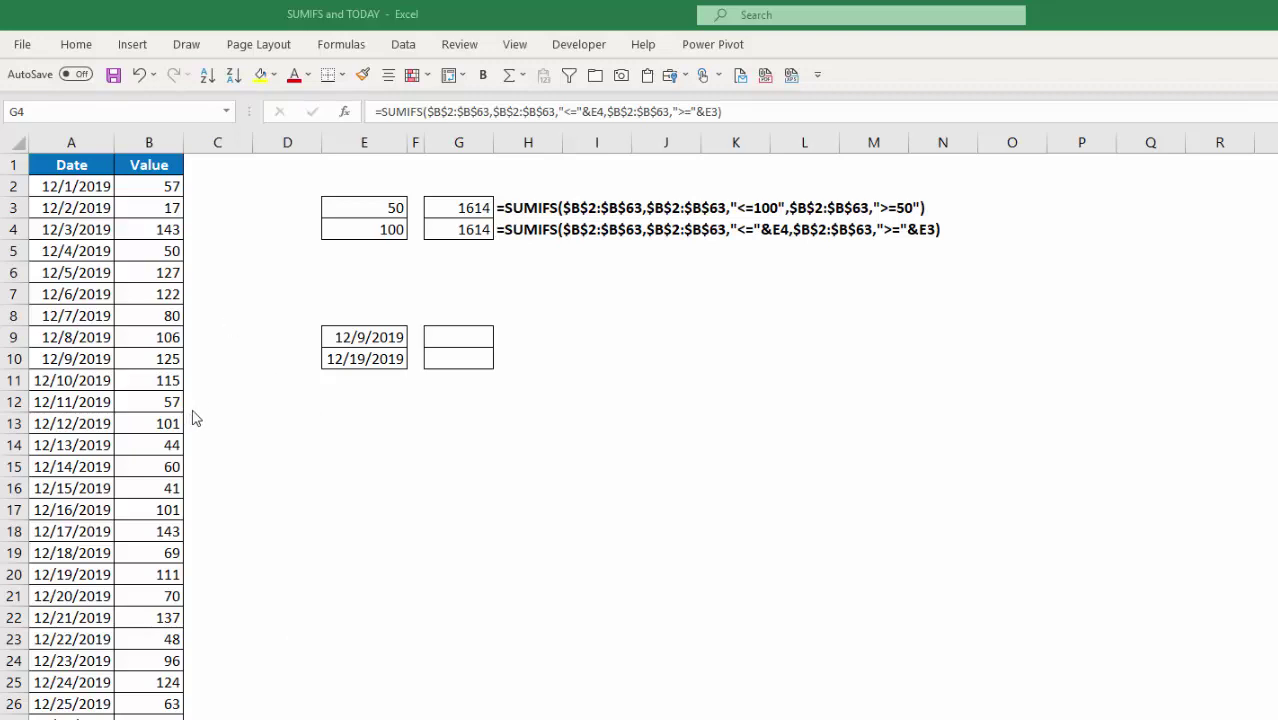
left_click(363, 340)
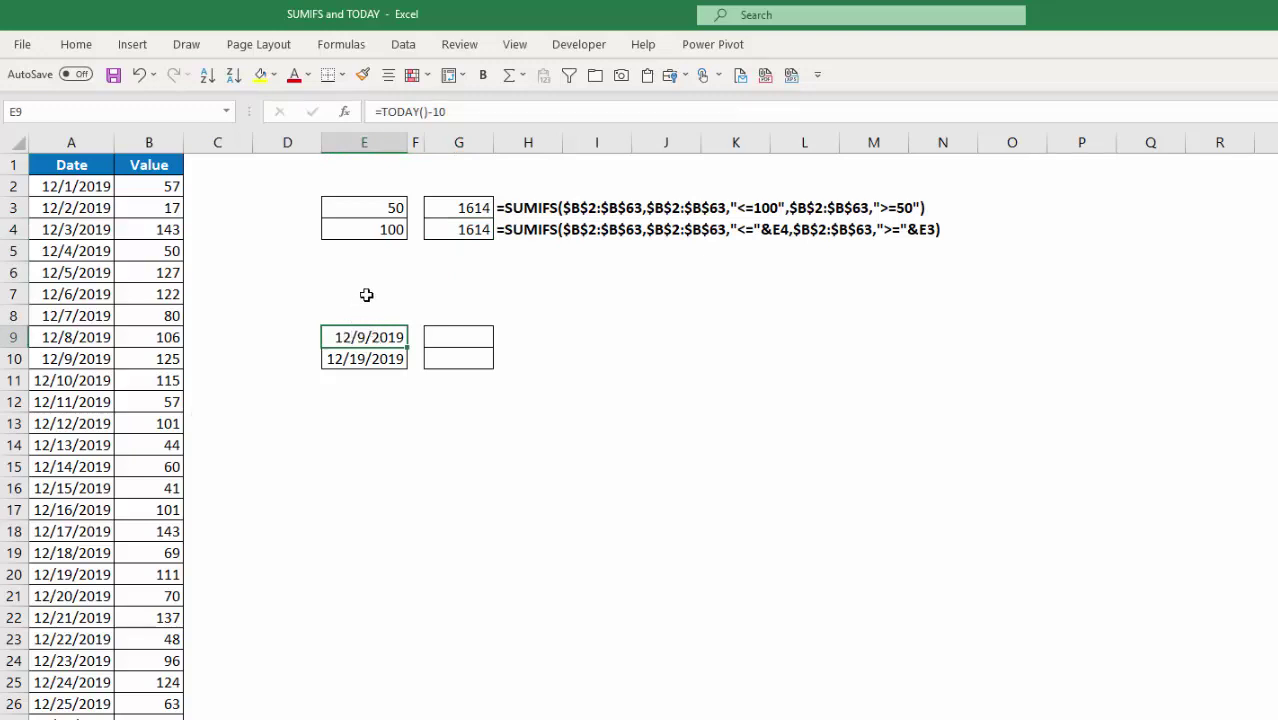
left_click(368, 368)
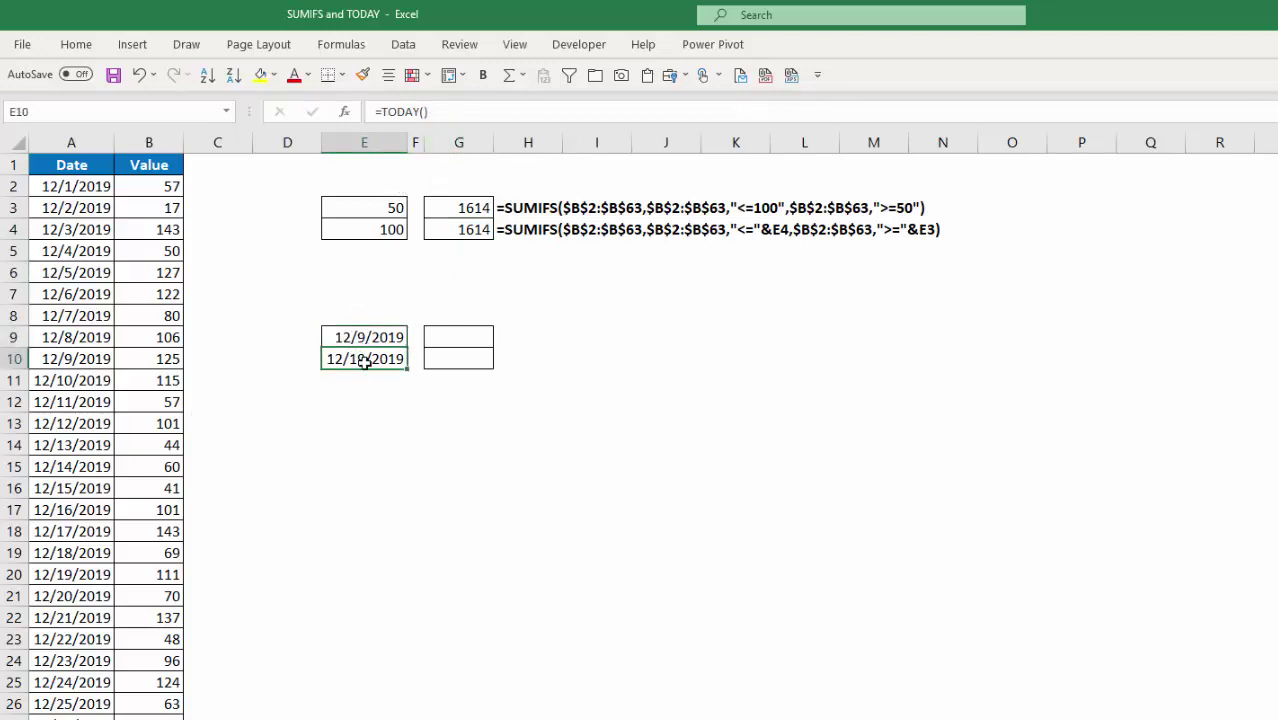
Step: Start a SUMIFS in G9 with the absolute sum range $B$2:$B$63
left_click(462, 340)
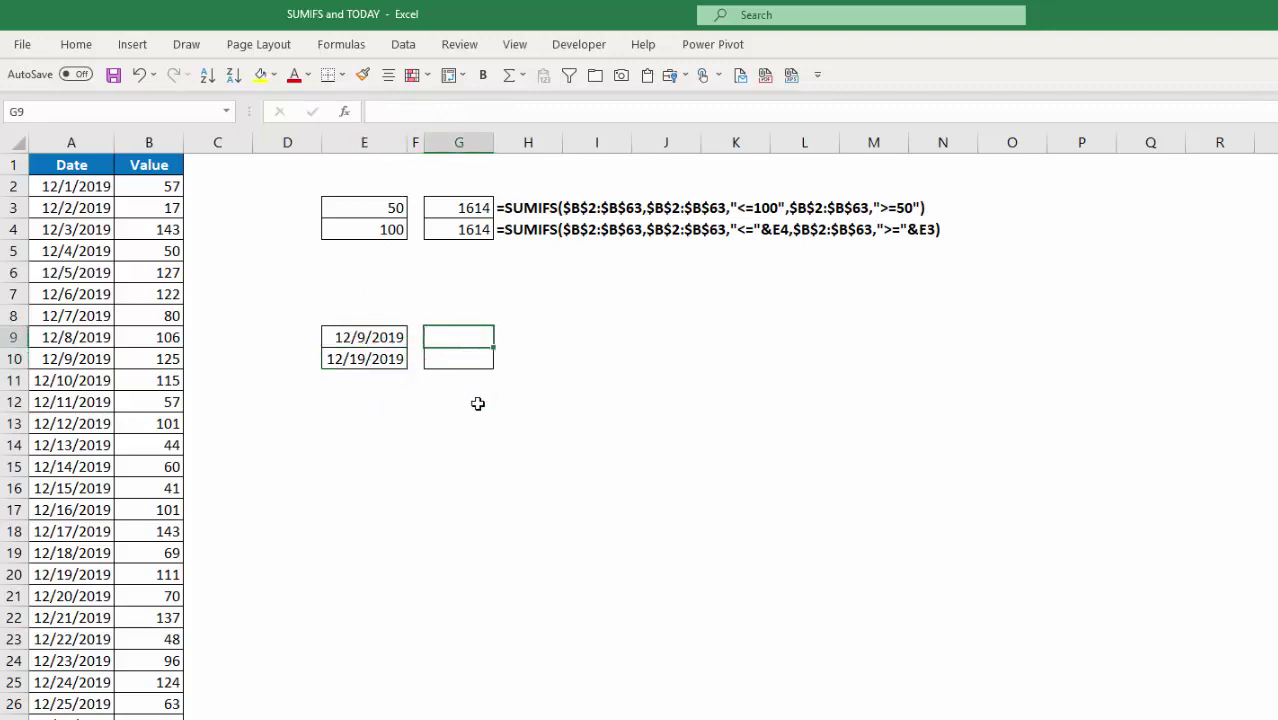
type("=sumi")
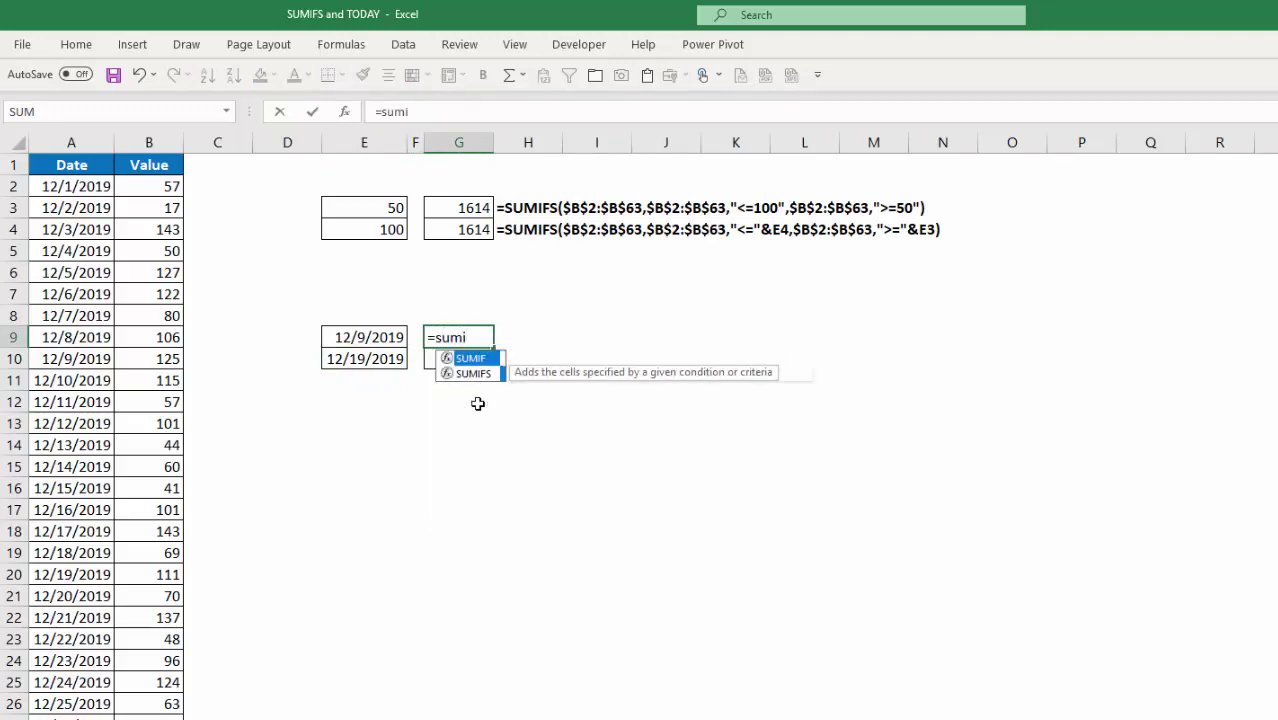
key("Down")
key("Tab")
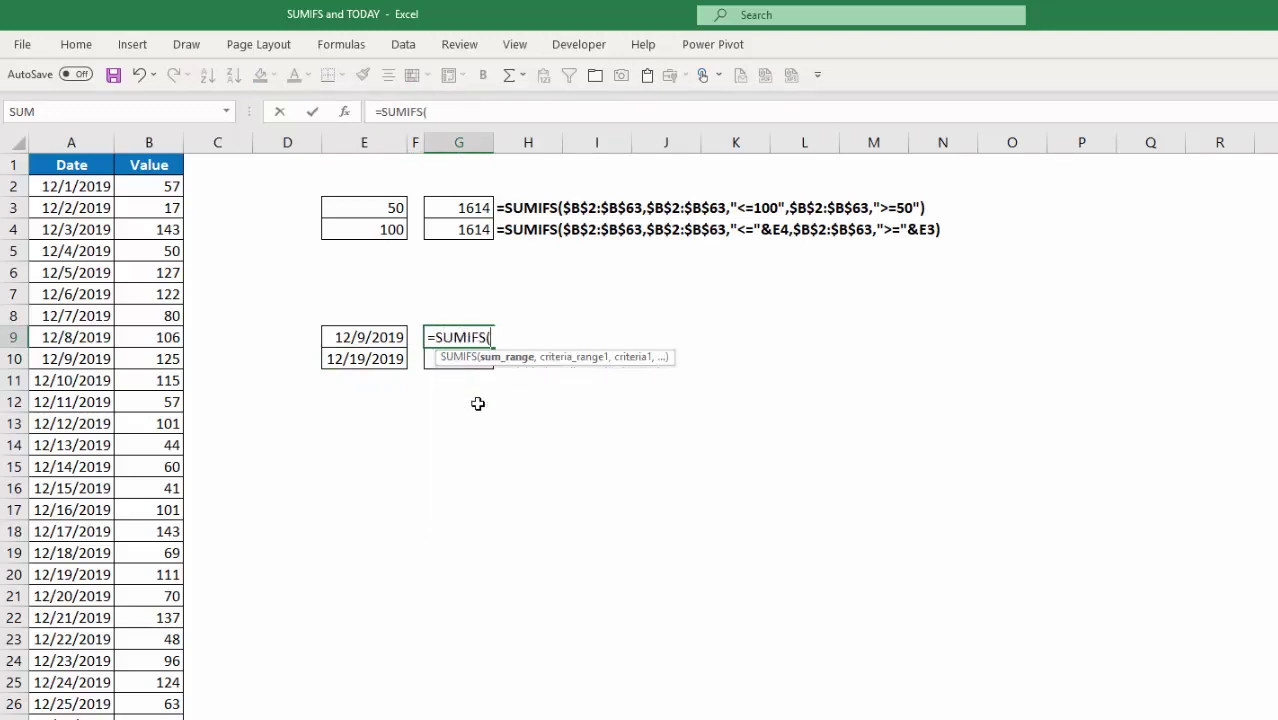
left_click(147, 190)
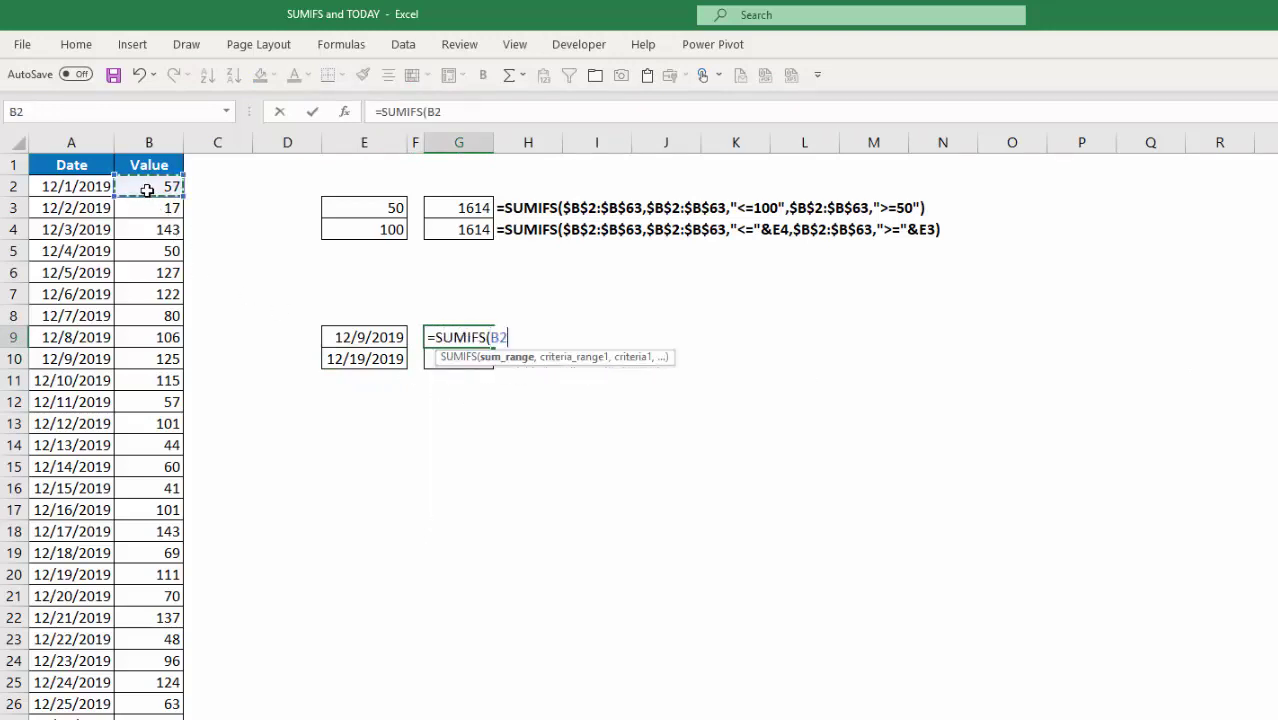
key("ctrl+shift+Down")
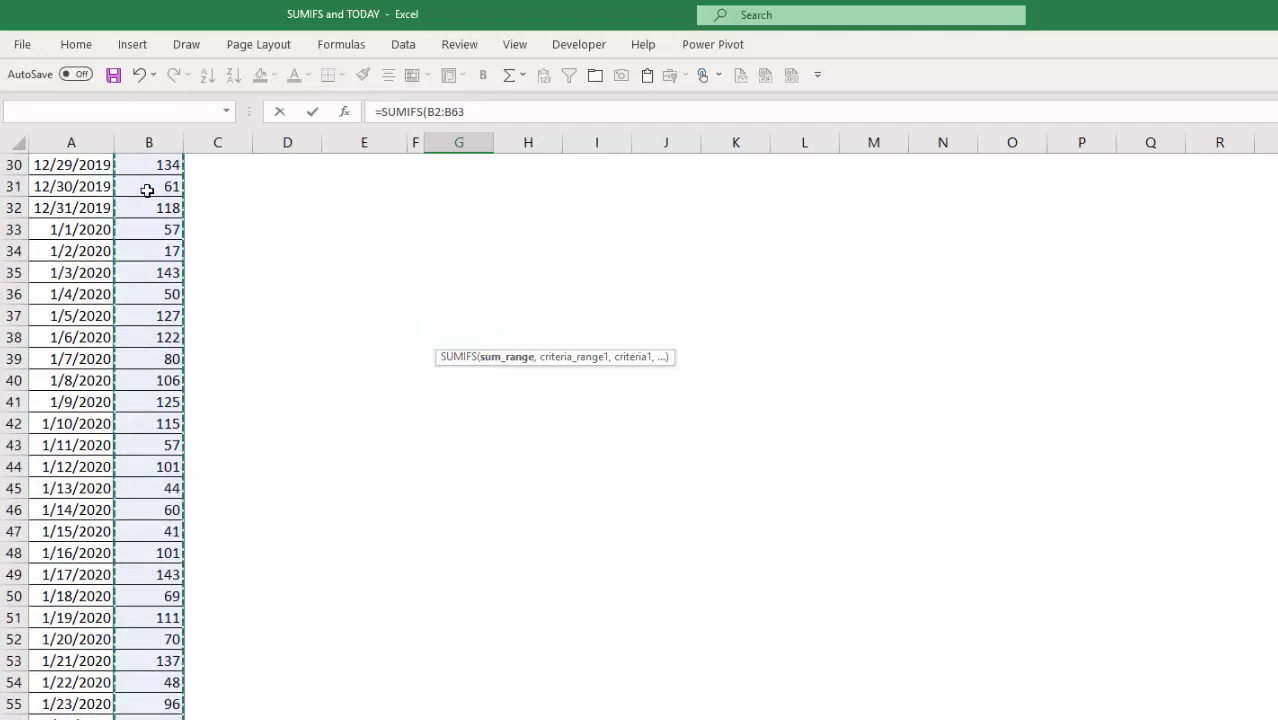
key("F4")
type(",")
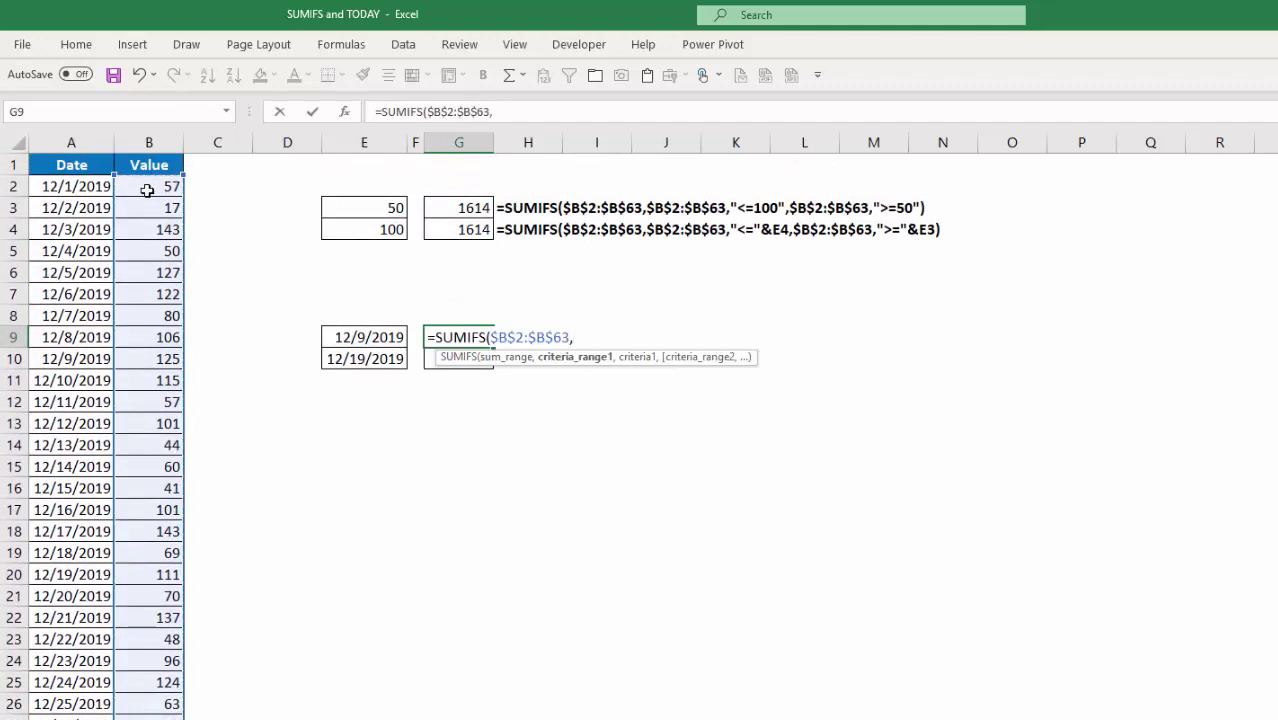
Step: Add a criterion requiring dates in $A$2:$A$63 to be >= TODAY()-10
left_click(68, 186)
key("ctrl+shift+Down")
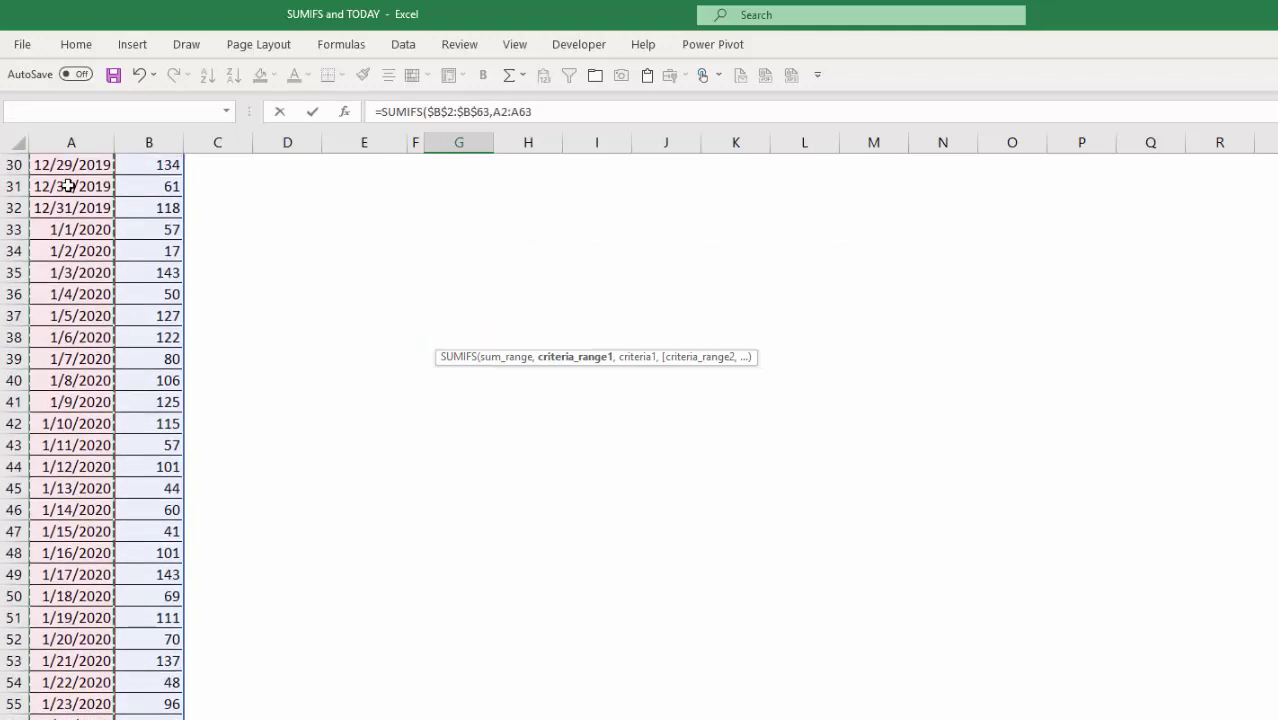
key("F4")
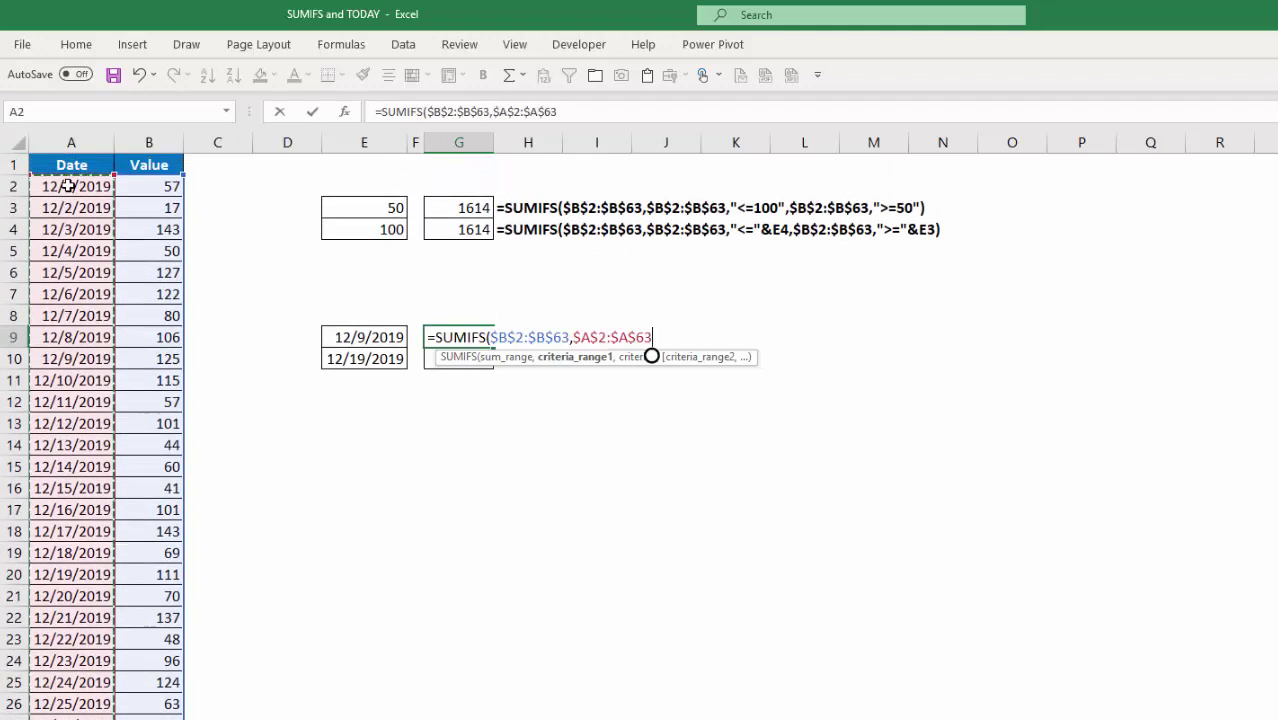
type(",\">=")
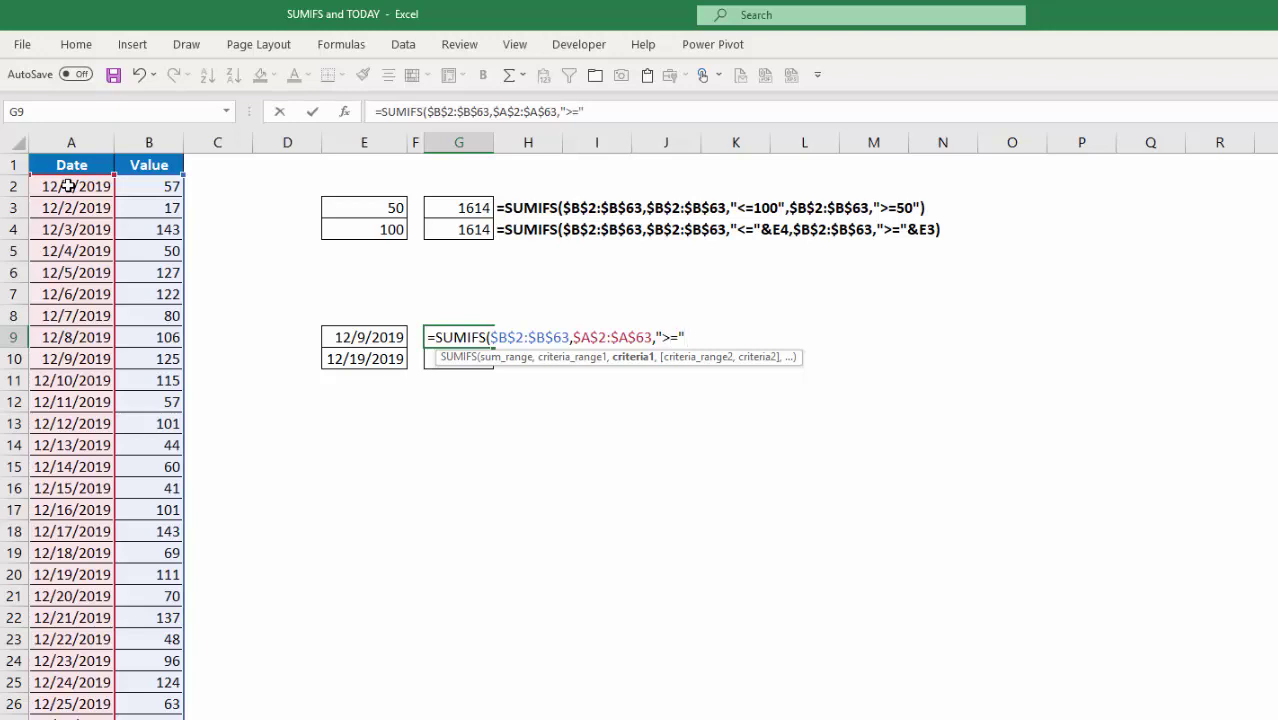
type("&tod")
key("Tab")
type(")")
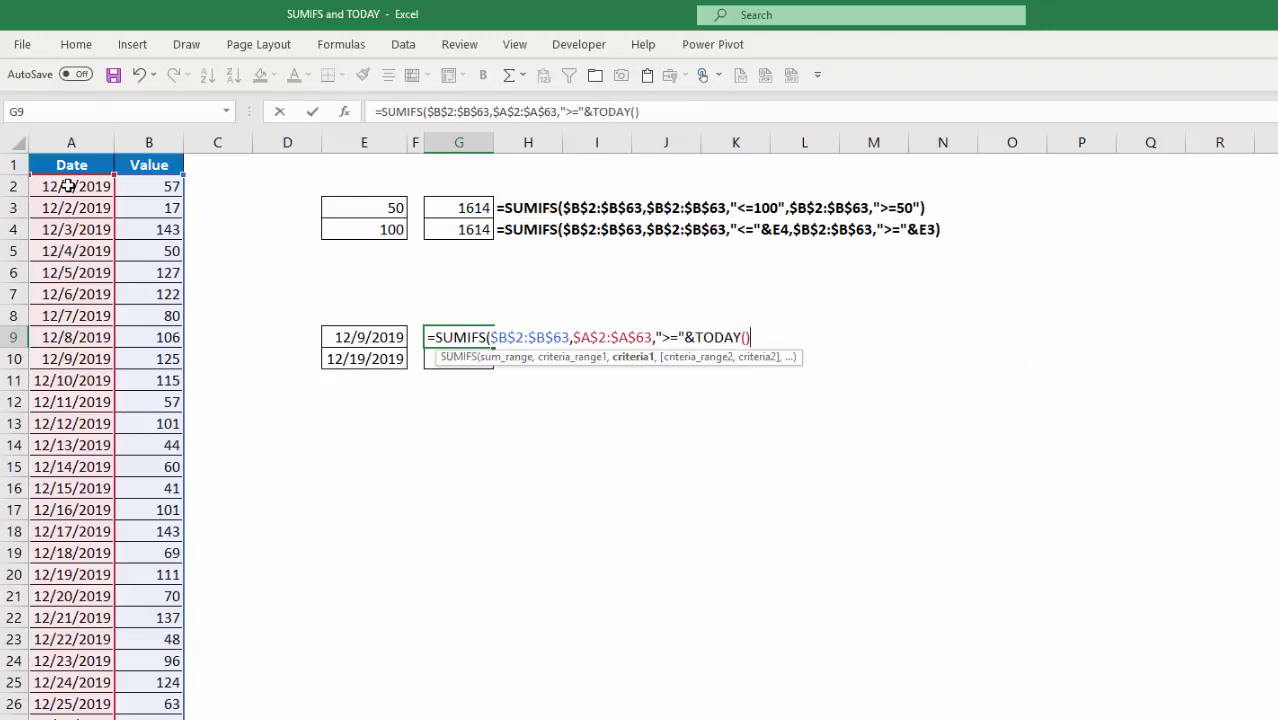
type("-10,")
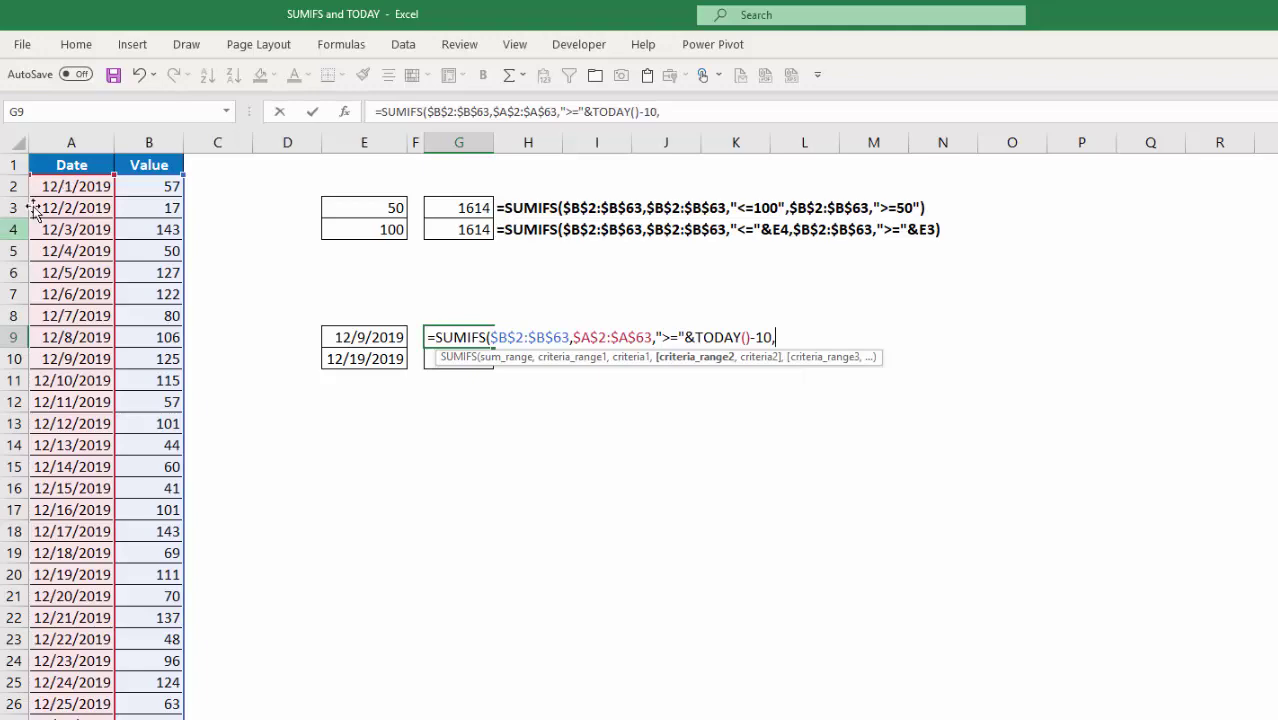
Step: Add a second $A$2:$A$63 criterion "<="&TODAY() and enter the formula, giving 967
left_click(83, 188)
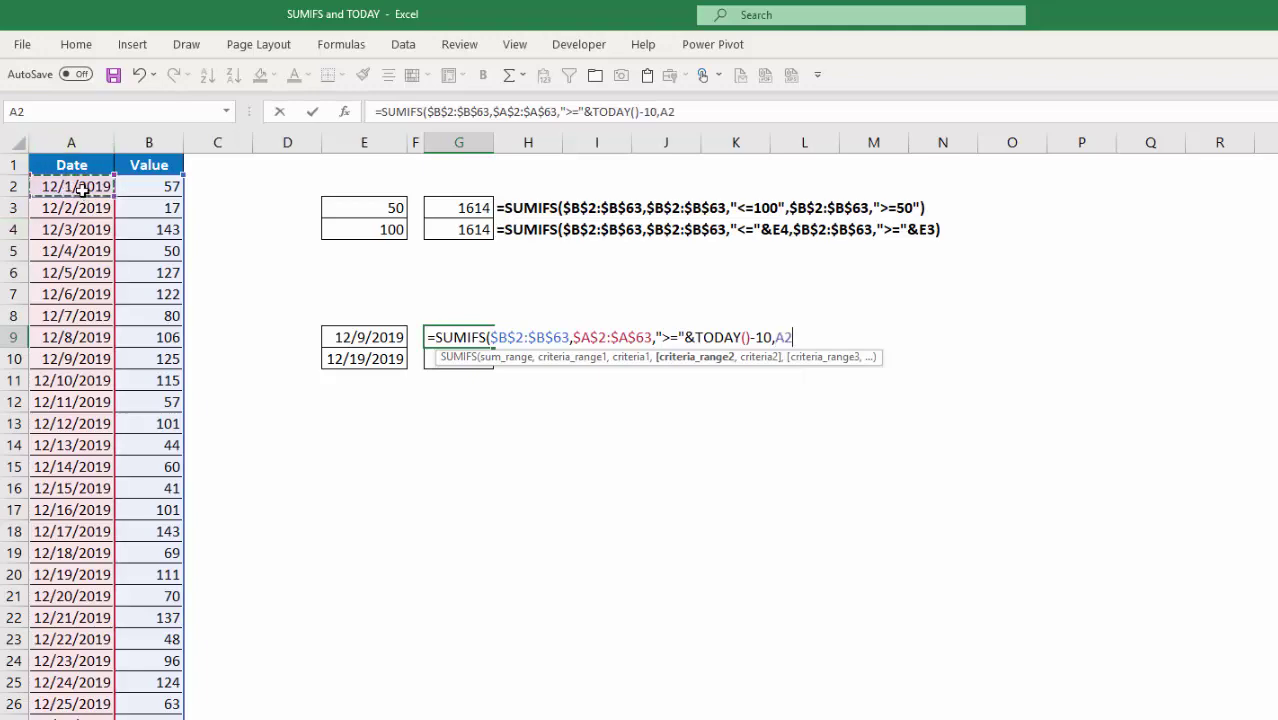
key("ctrl+shift+Down")
key("F4")
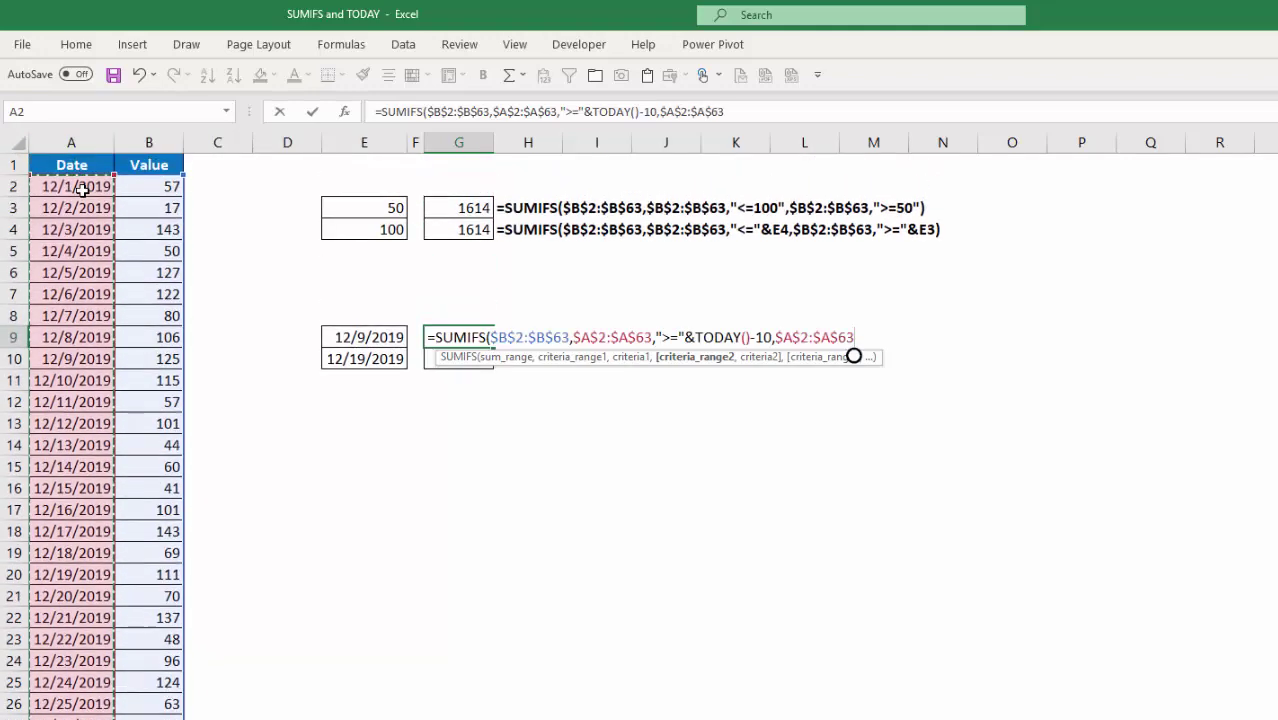
type(",\"<=")
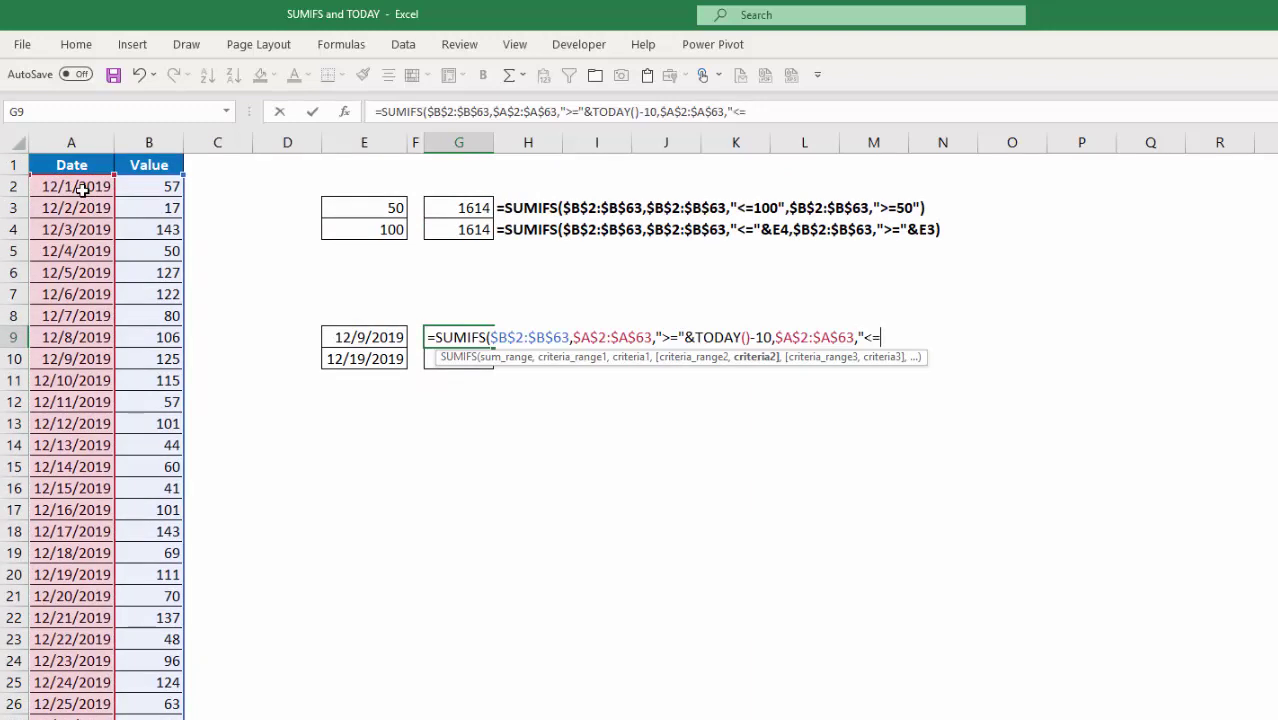
type("\"&today")
key("Tab")
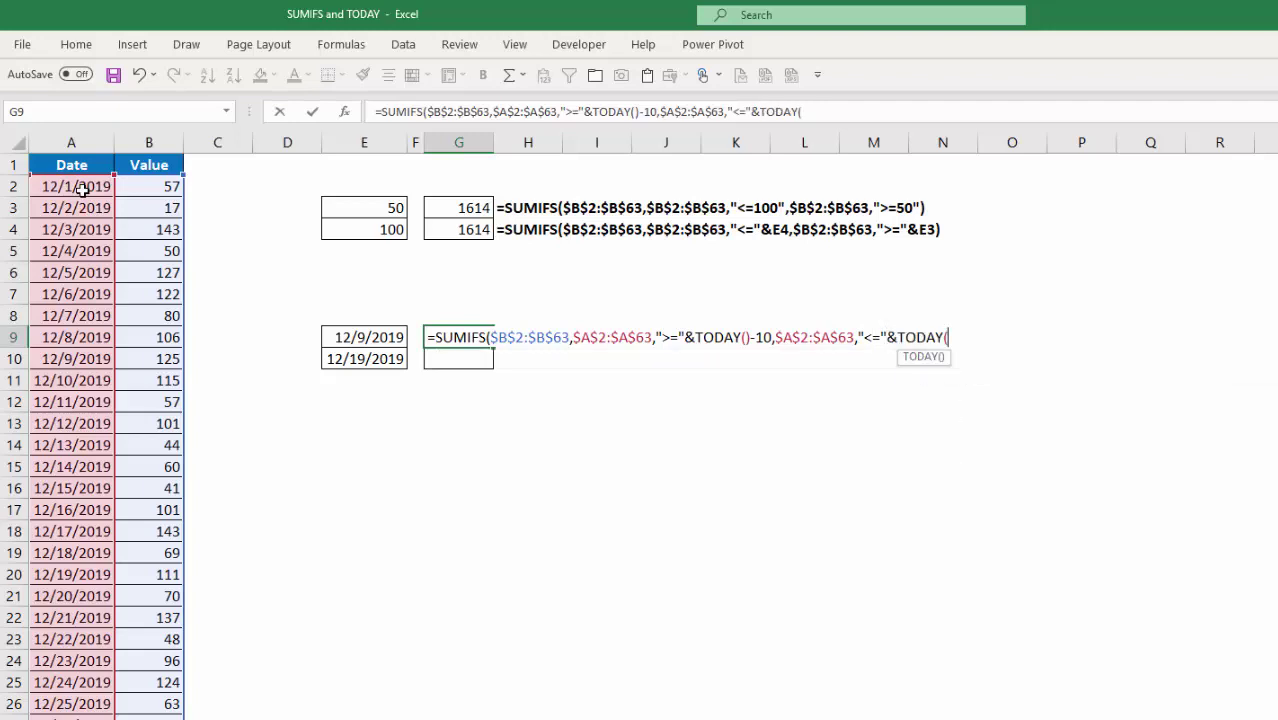
type(")")
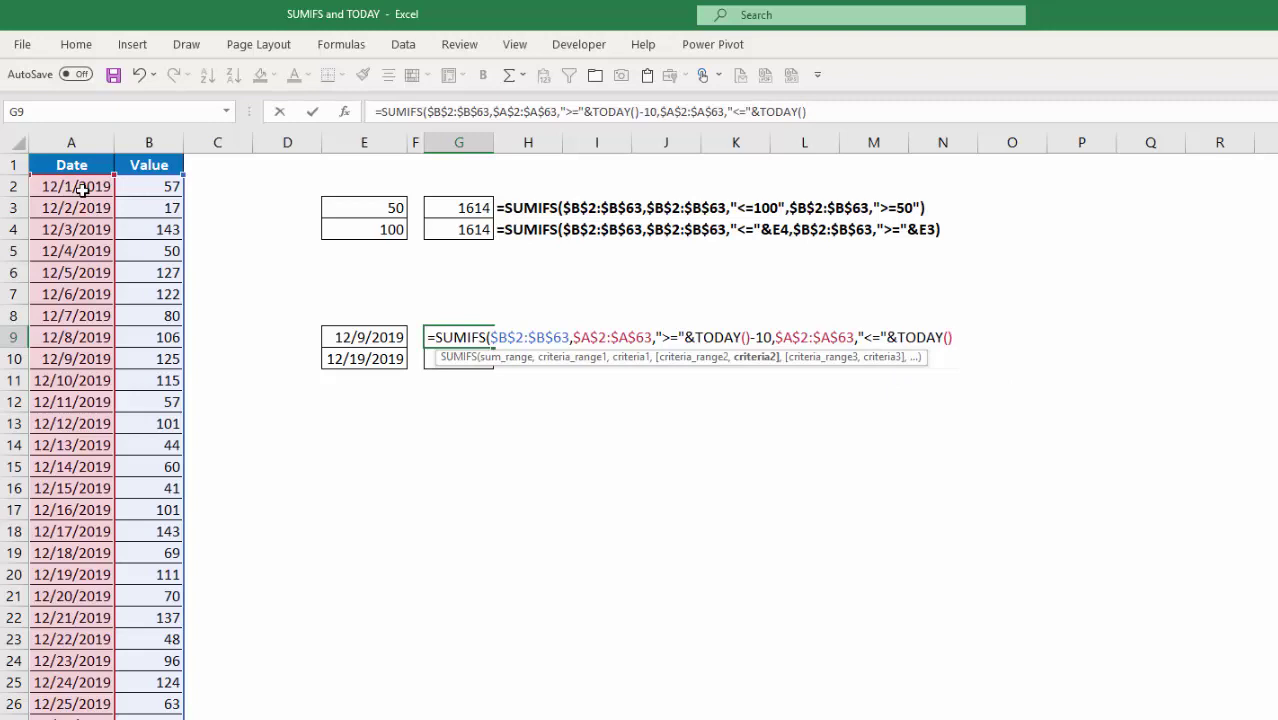
type(")")
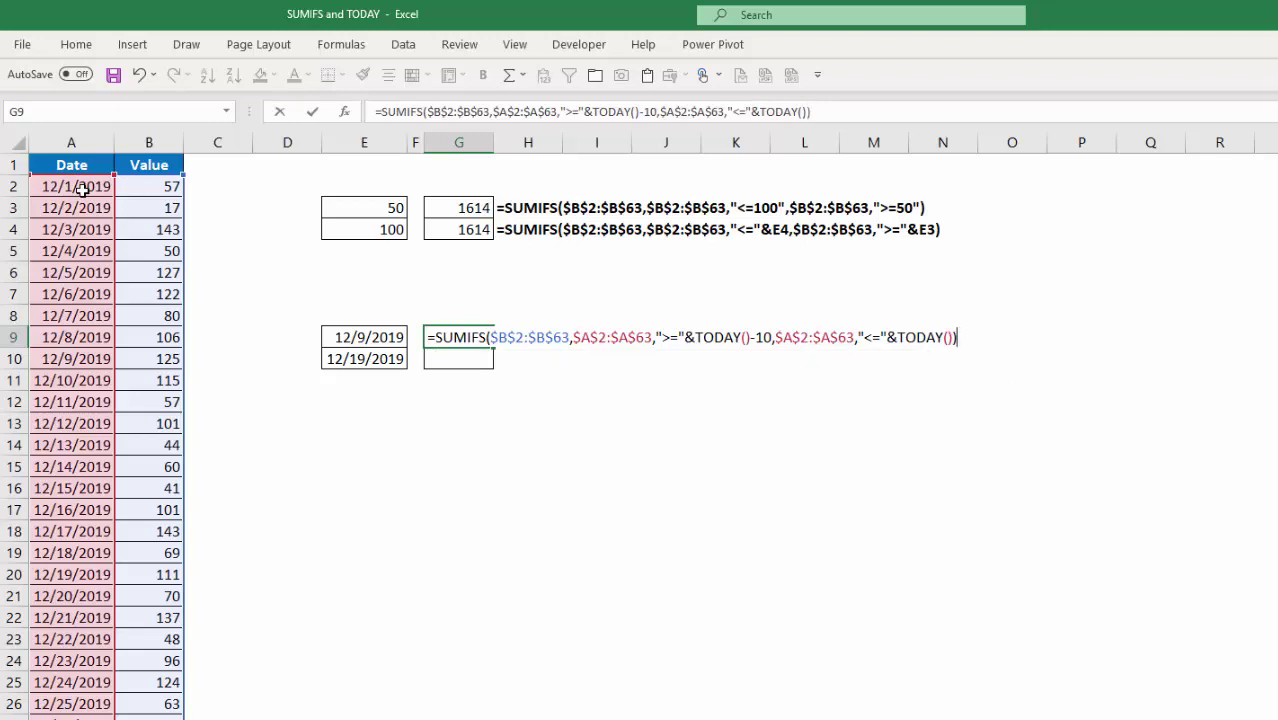
key("Return")
key("Up")
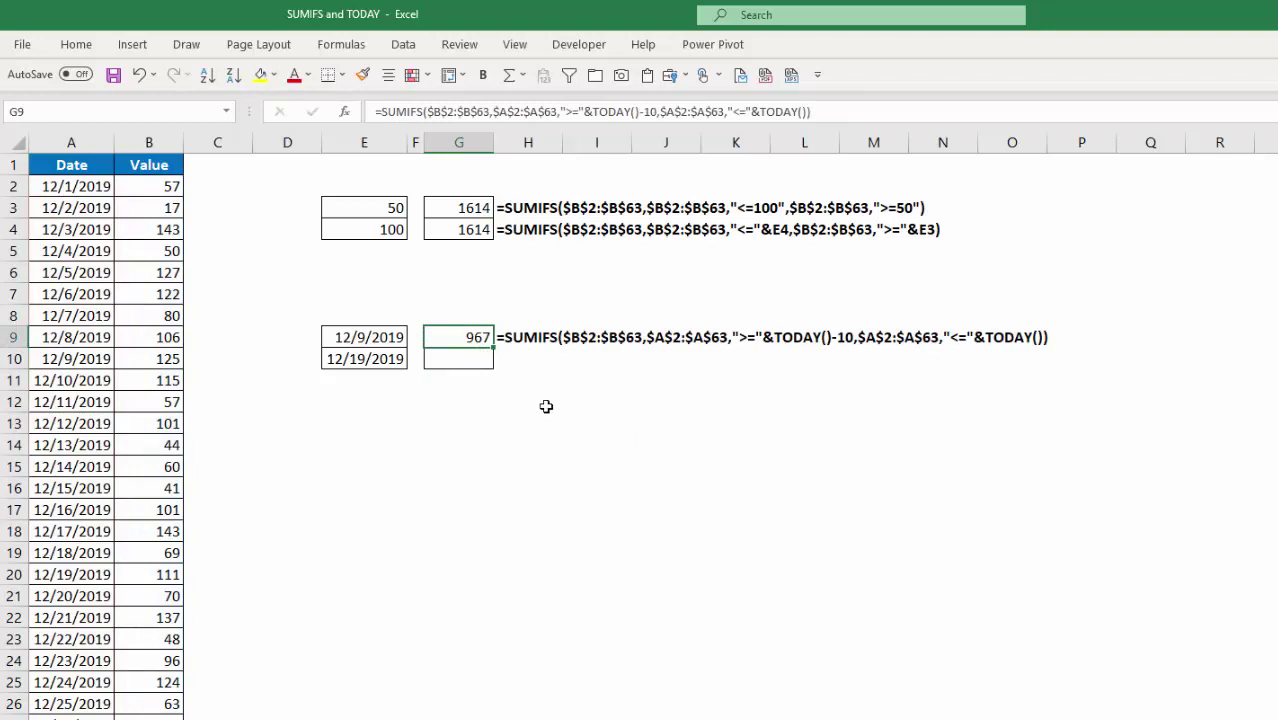
left_click_drag(145, 356, 151, 573)
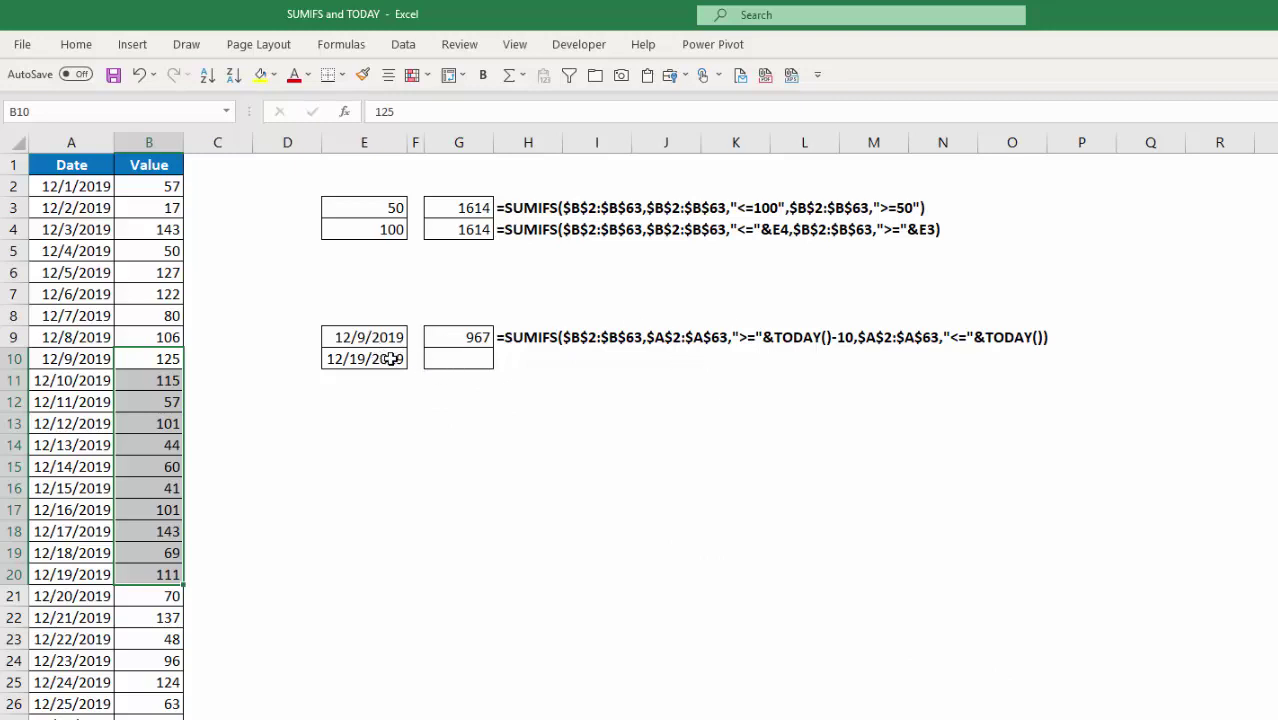
Step: Copy the G9 SUMIFS formula down into G10
left_click(468, 332)
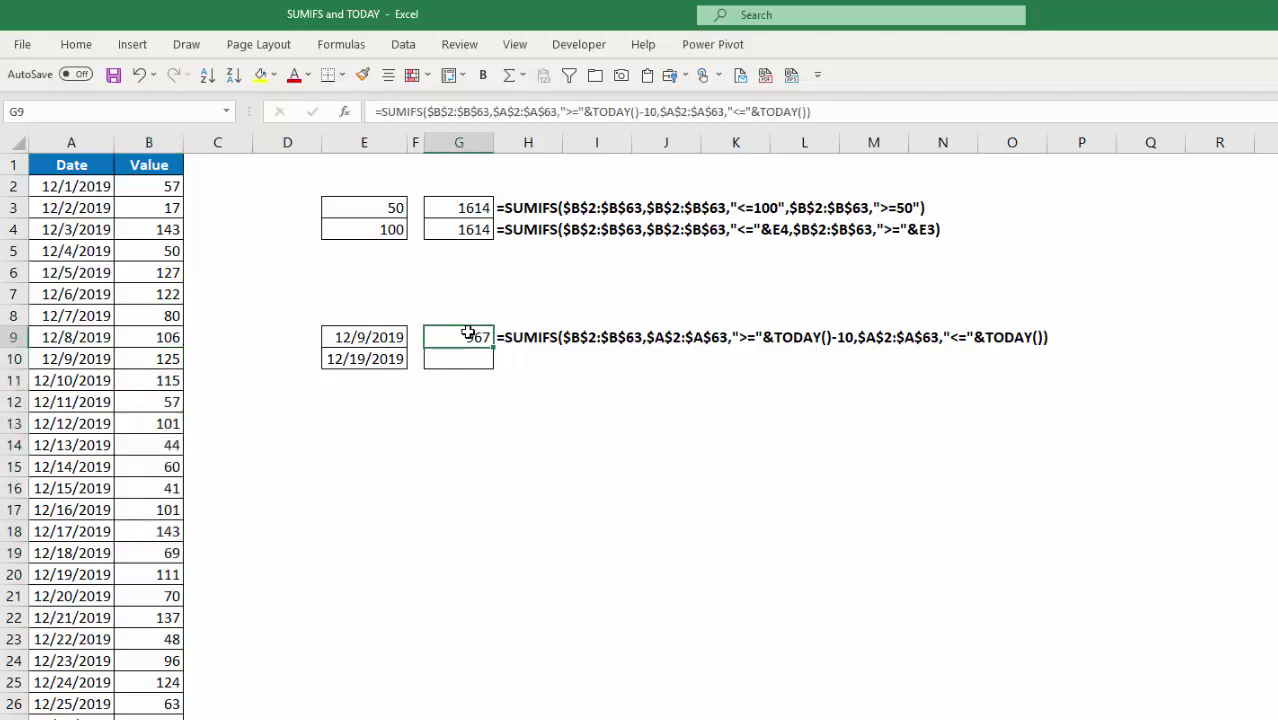
left_click_drag(494, 347, 494, 363)
left_click(467, 359)
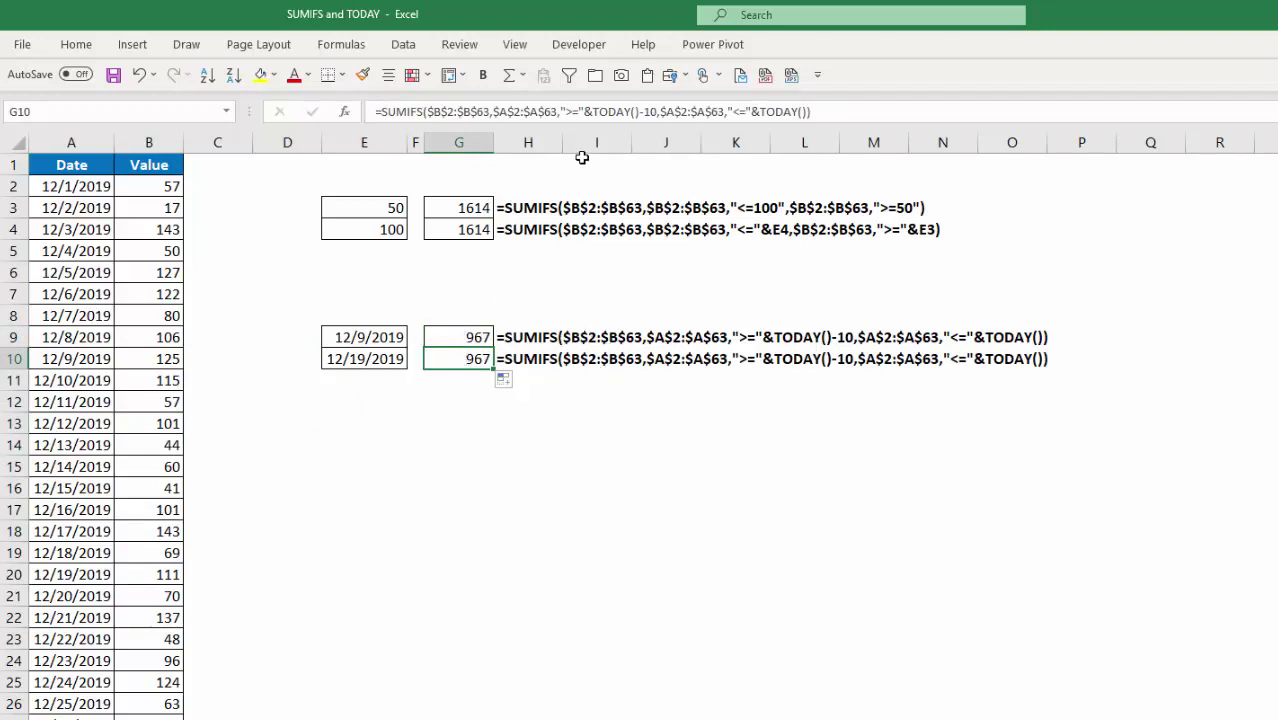
Step: In G10's formula, replace TODAY()-10 with E9 and TODAY() with E10
left_click(659, 113)
key("BackSpace")
key("BackSpace")
key("BackSpace")
key("BackSpace")
key("BackSpace")
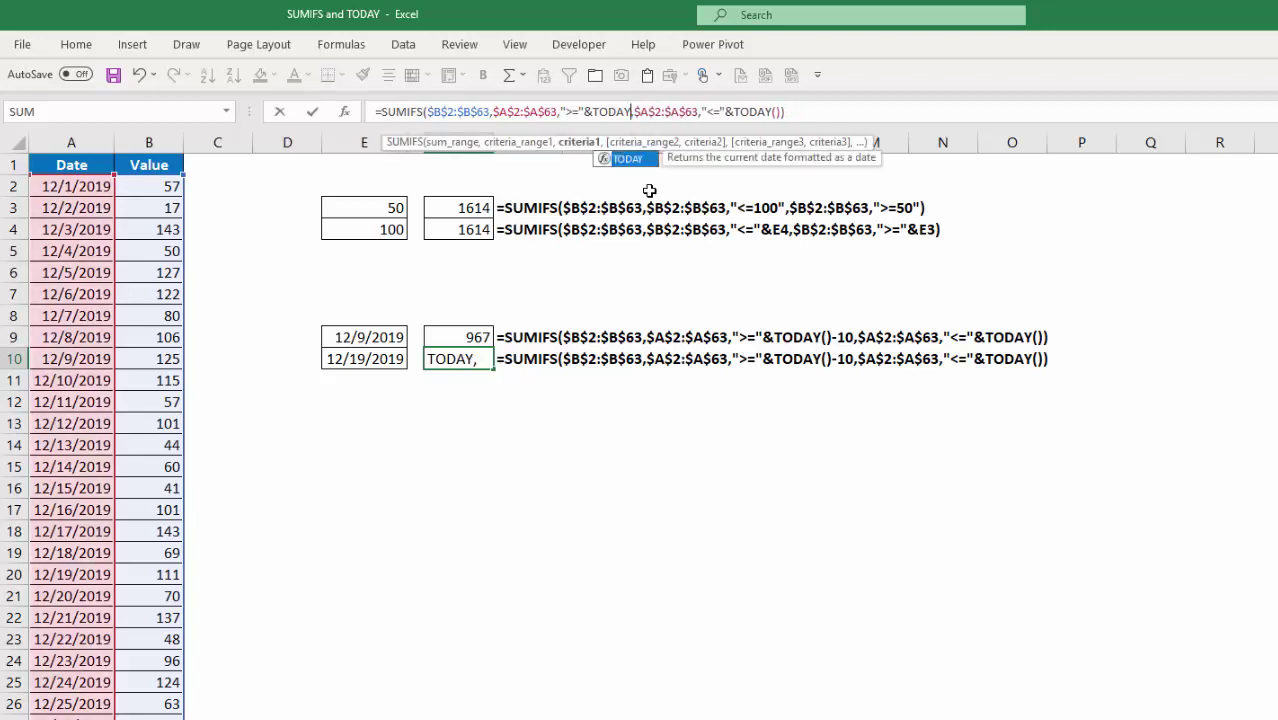
key("BackSpace")
key("BackSpace")
key("BackSpace")
key("BackSpace")
key("BackSpace")
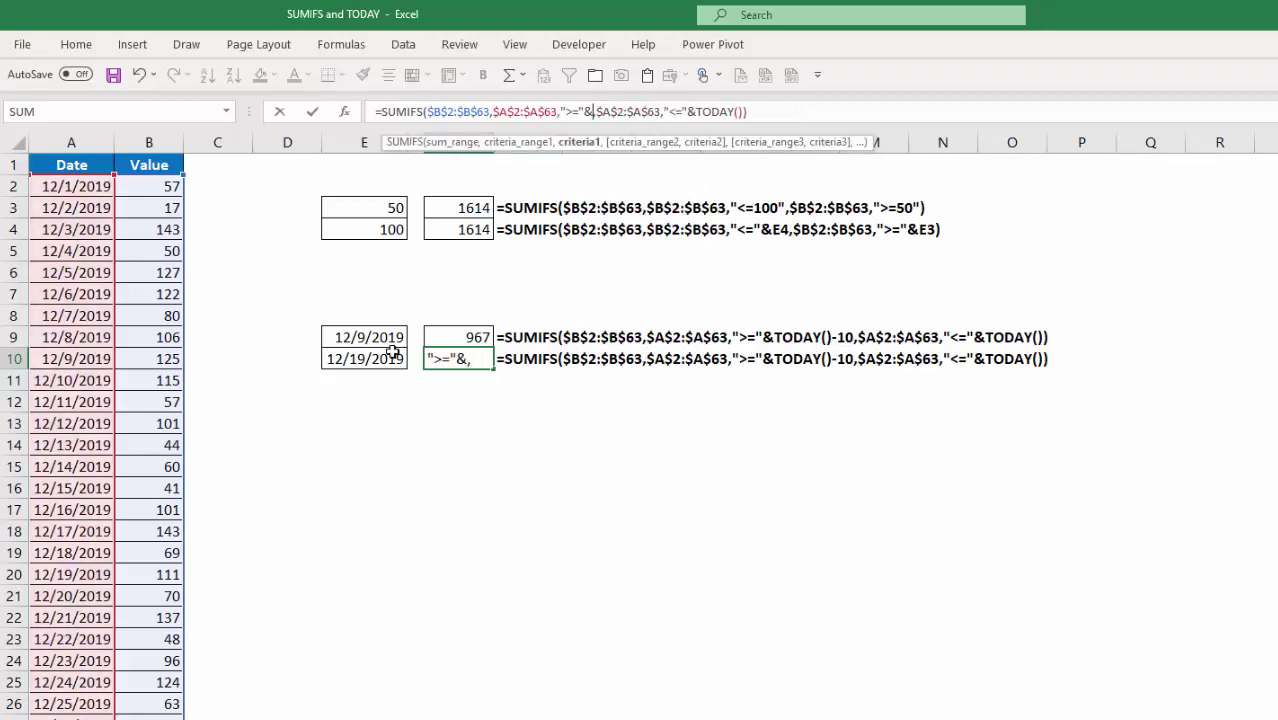
left_click(362, 336)
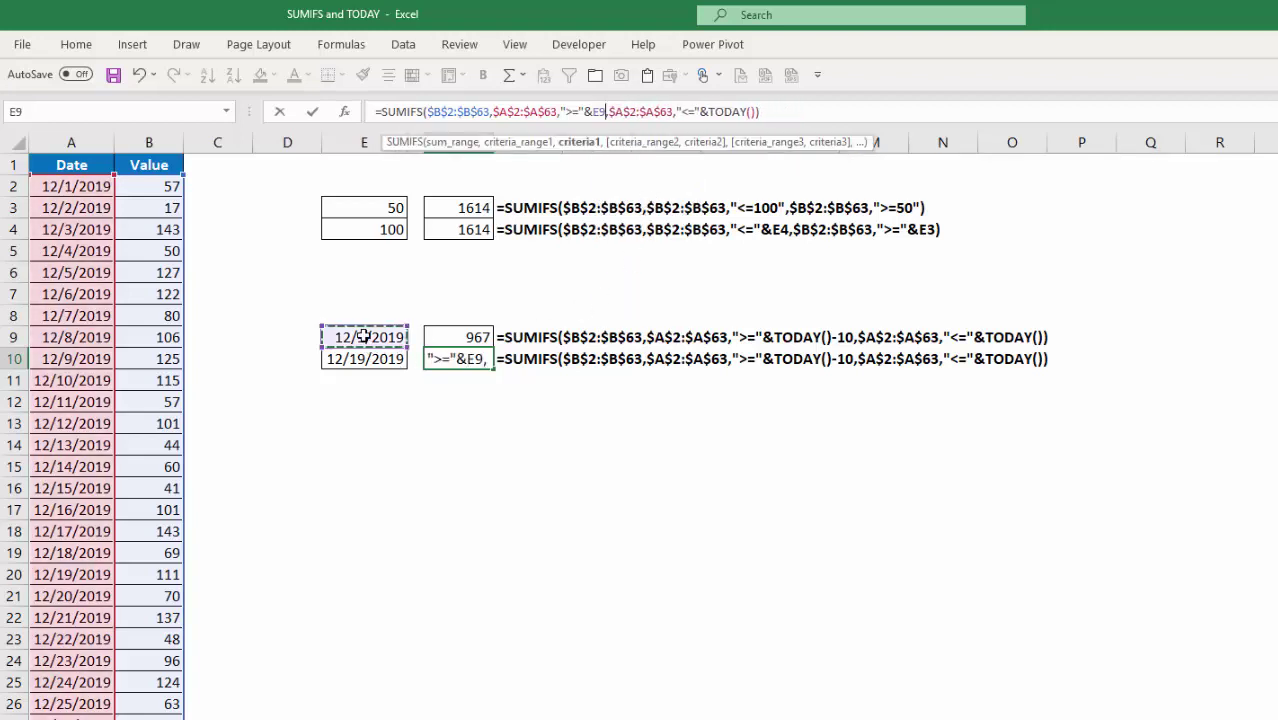
left_click(757, 112)
key("BackSpace")
key("BackSpace")
key("BackSpace")
key("BackSpace")
key("BackSpace")
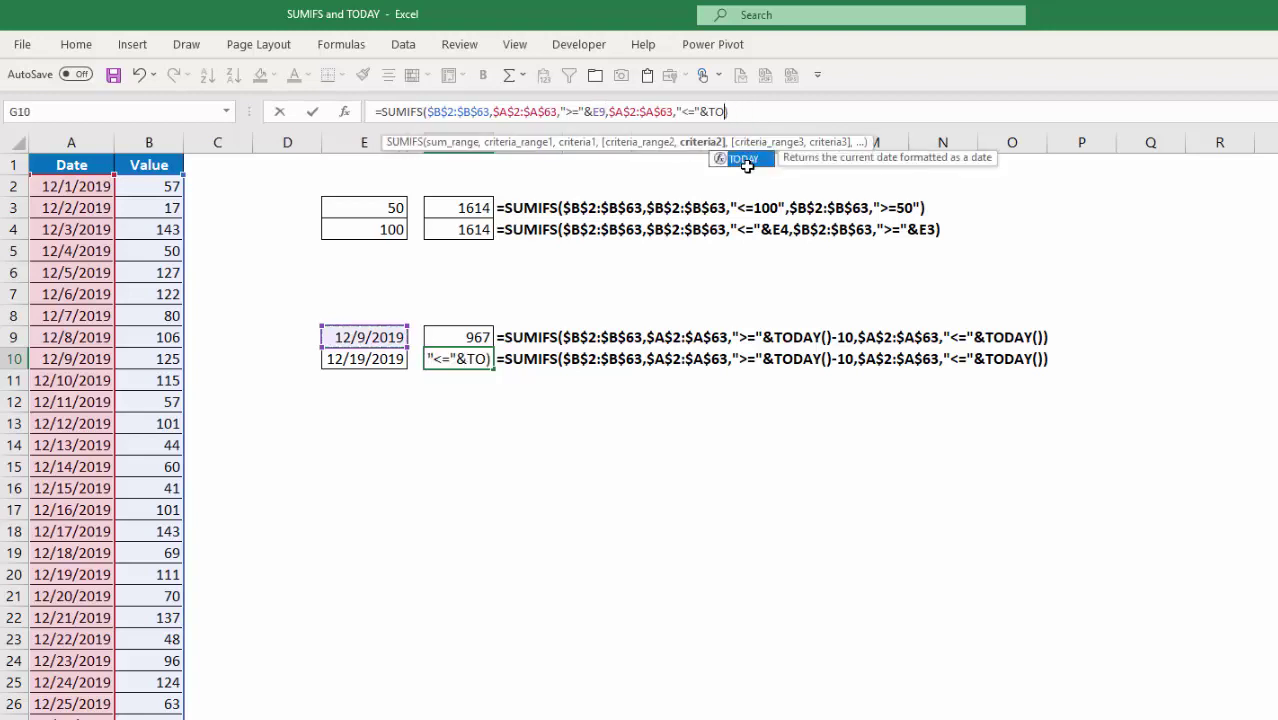
key("BackSpace")
key("BackSpace")
left_click(376, 358)
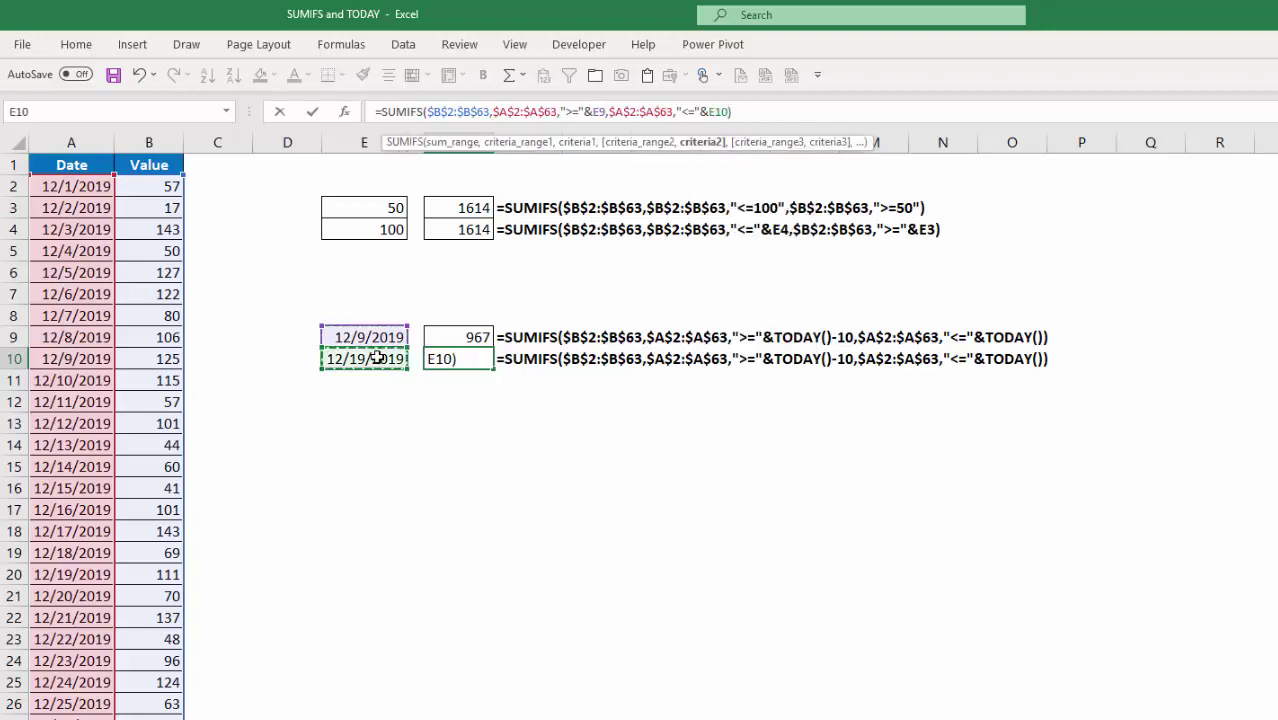
key("Return")
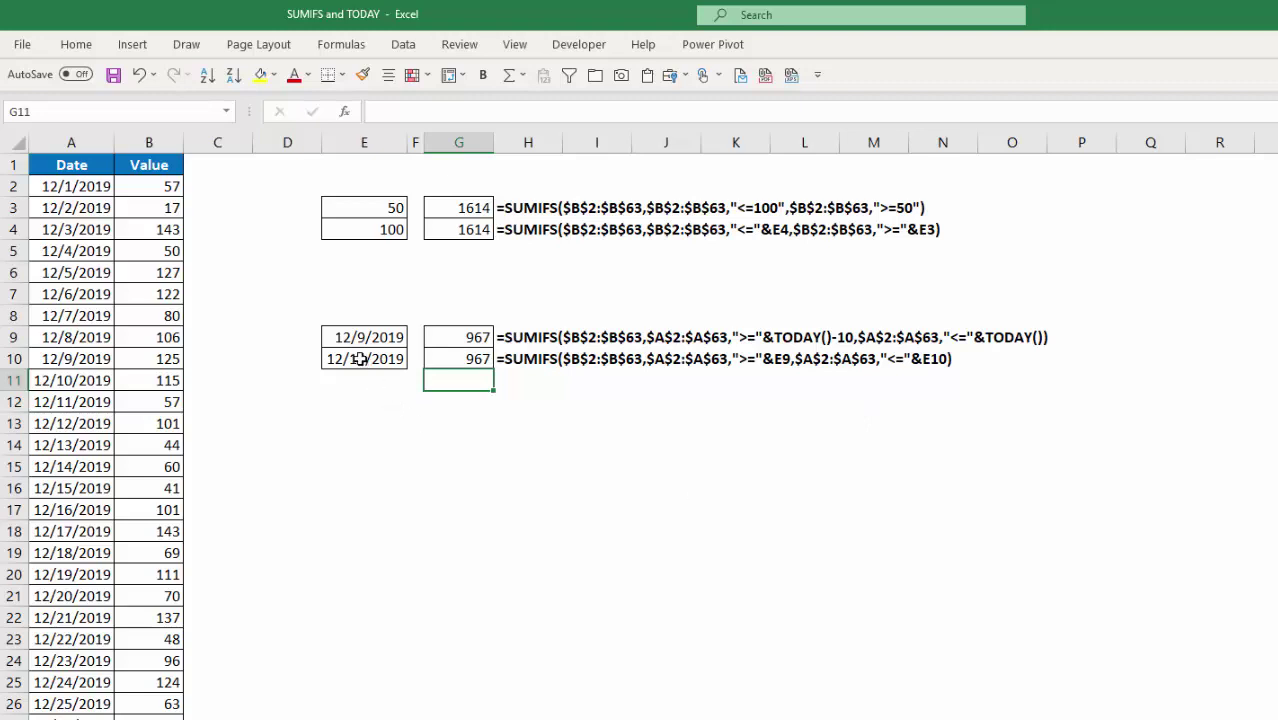
Step: Enter 12/1/2019 as the start date in E9
left_click(355, 337)
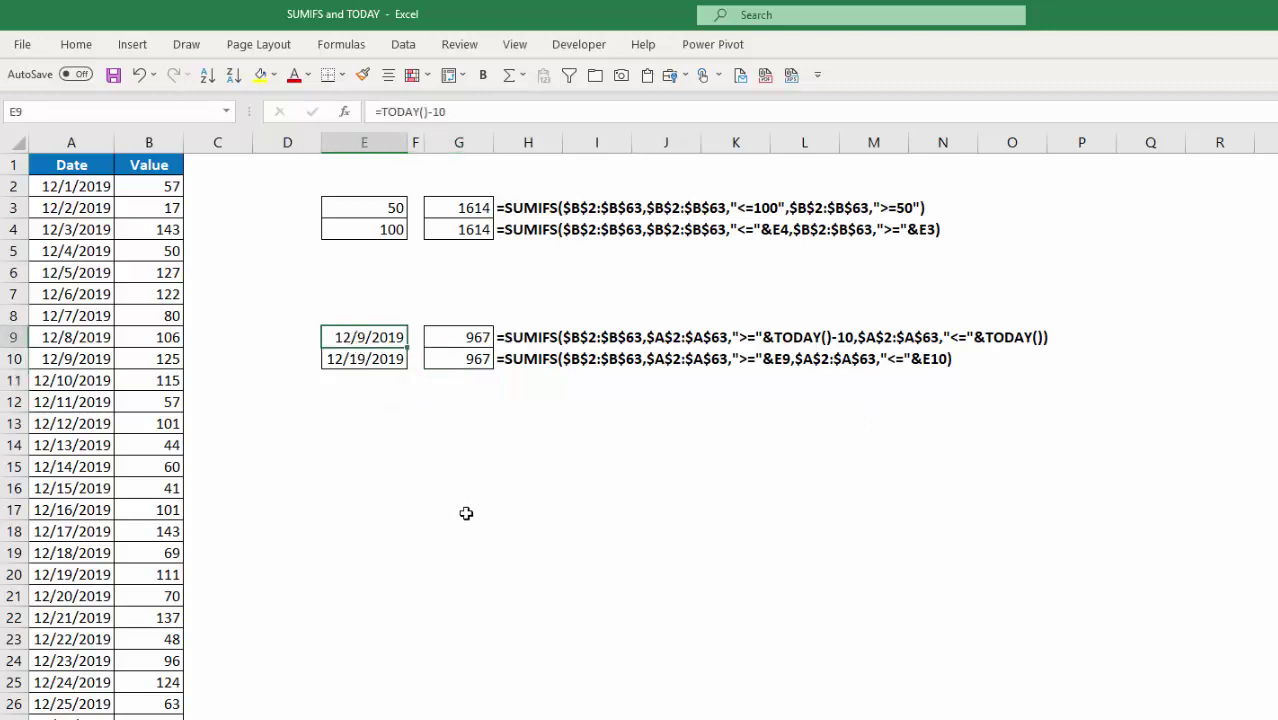
type("12/1")
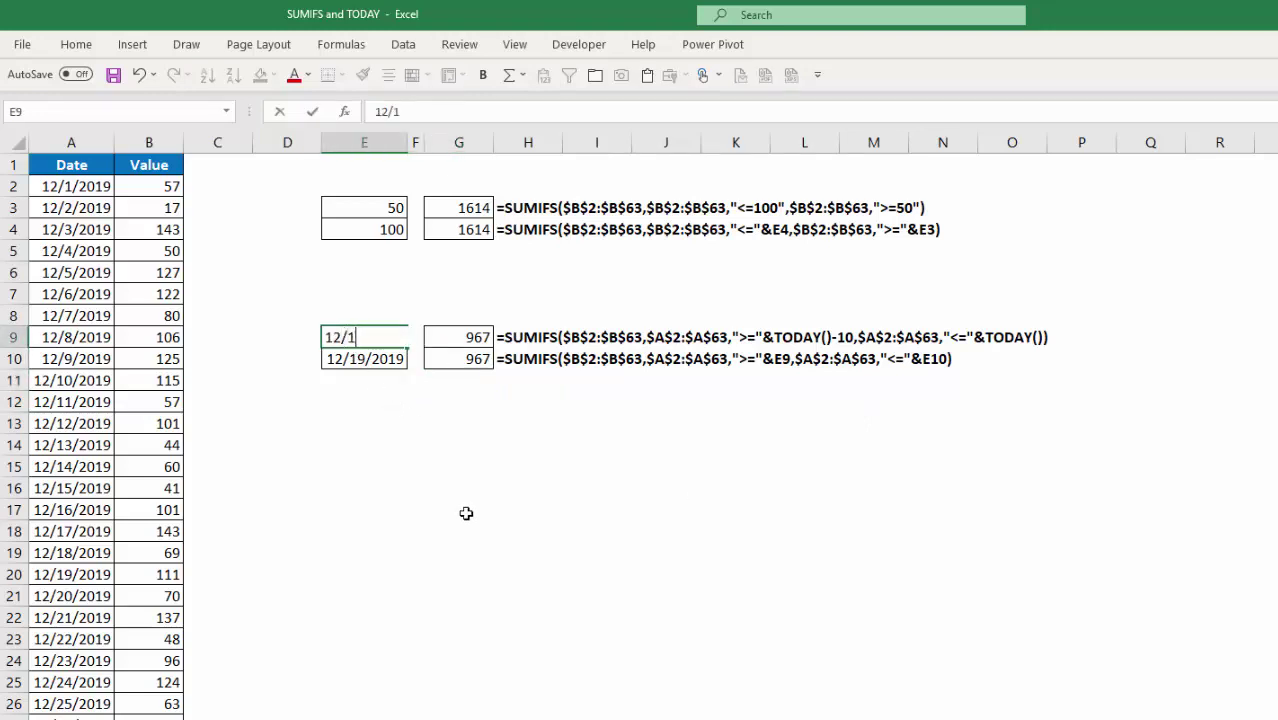
type("/2019")
key("Return")
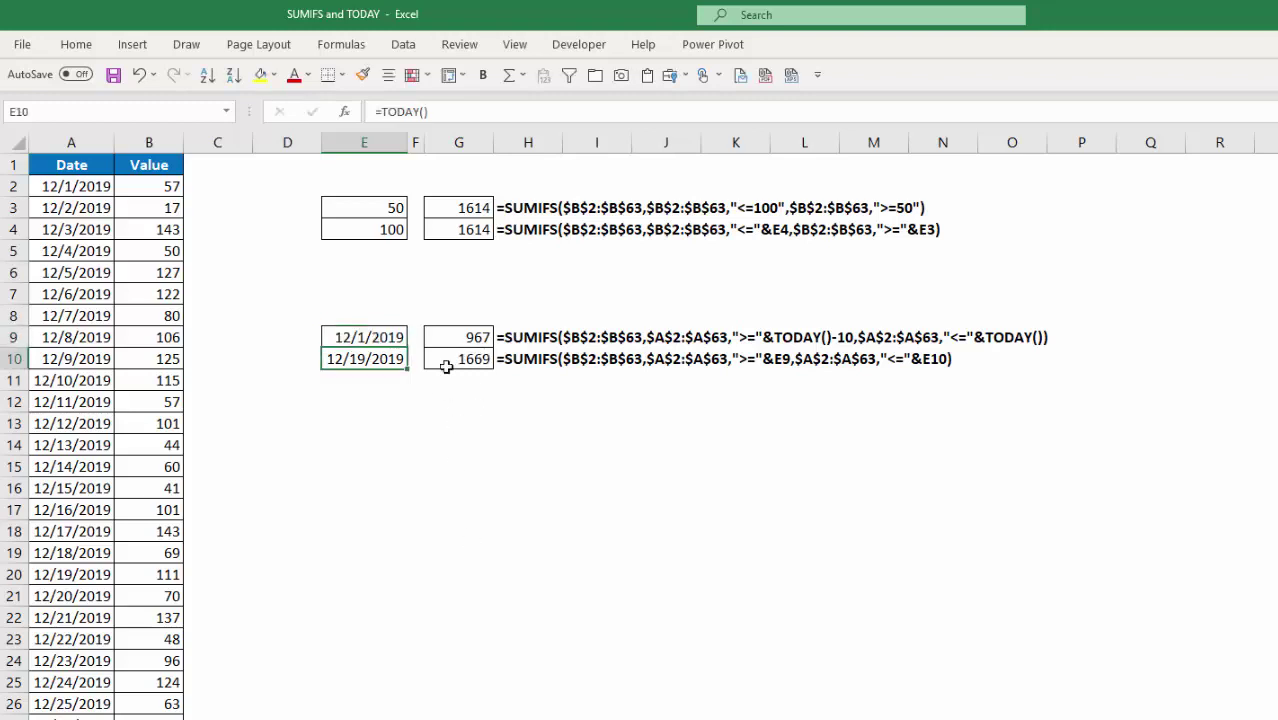